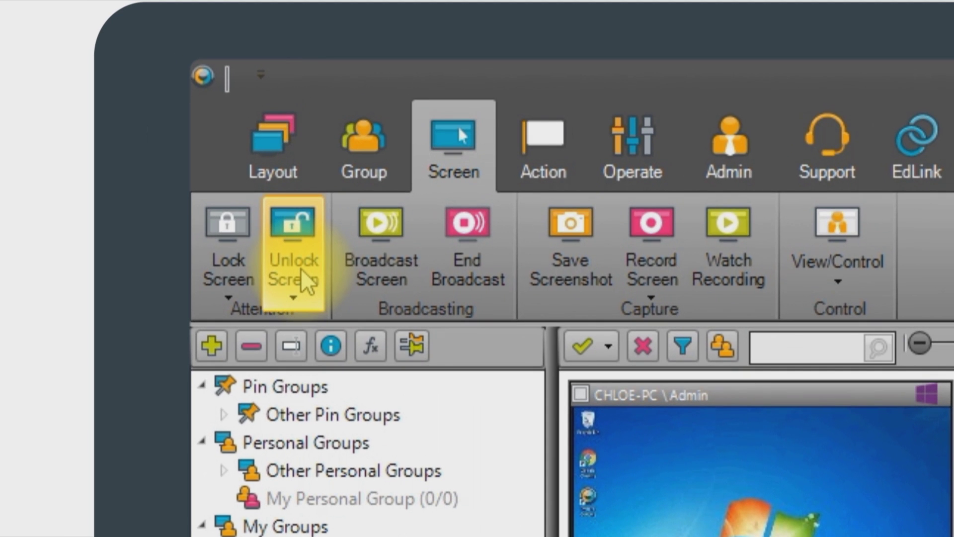
# - Unlock the screens using the 'Unlock ticked Users' option from the Unlock Screen menu
pyautogui.click(306, 281)
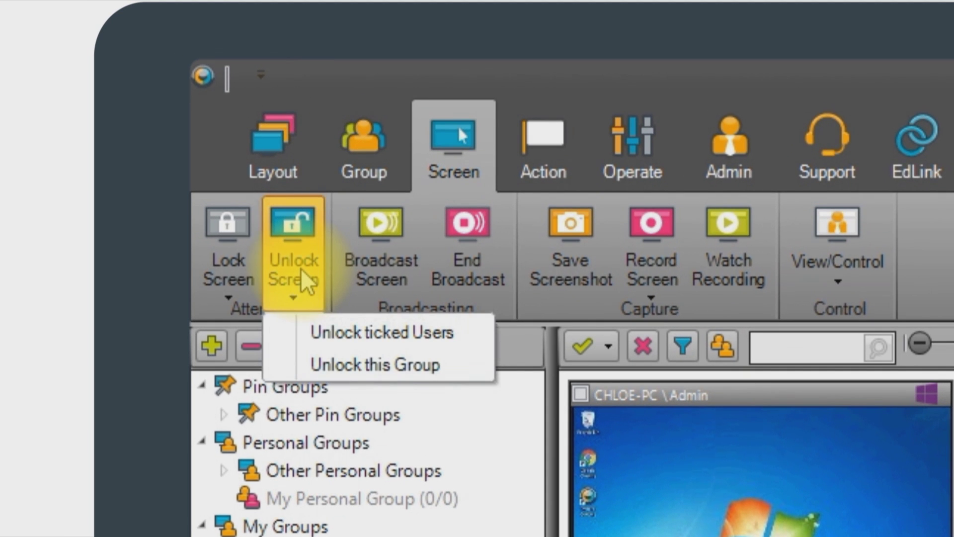
pyautogui.click(298, 342)
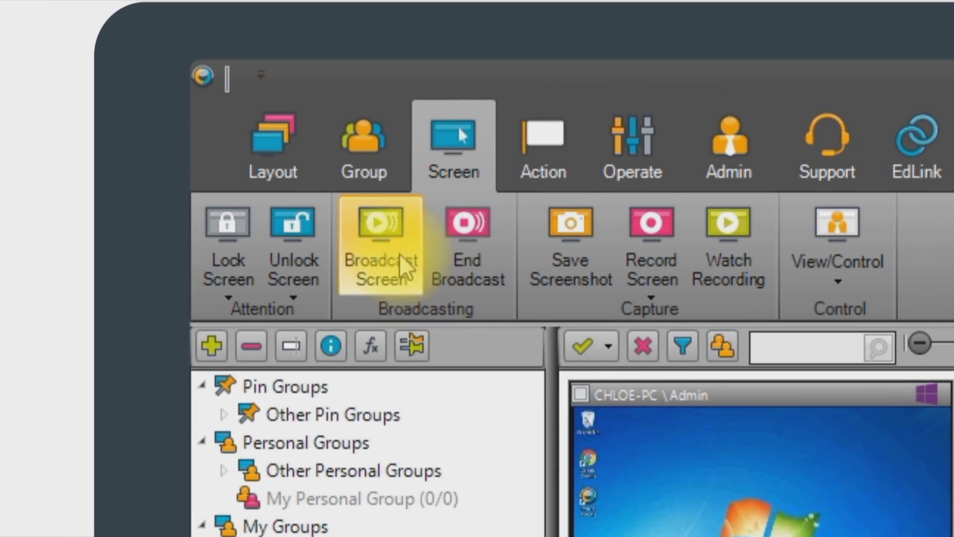
# - Broadcast the whole screen to DEMO-WIN10-PC, then end the broadcast and confirm Yes
pyautogui.click(383, 241)
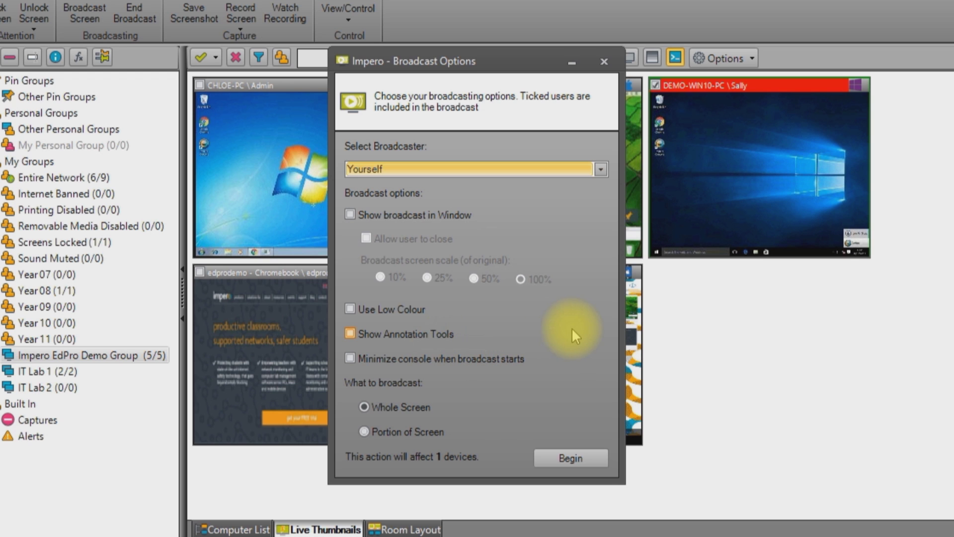
pyautogui.click(563, 455)
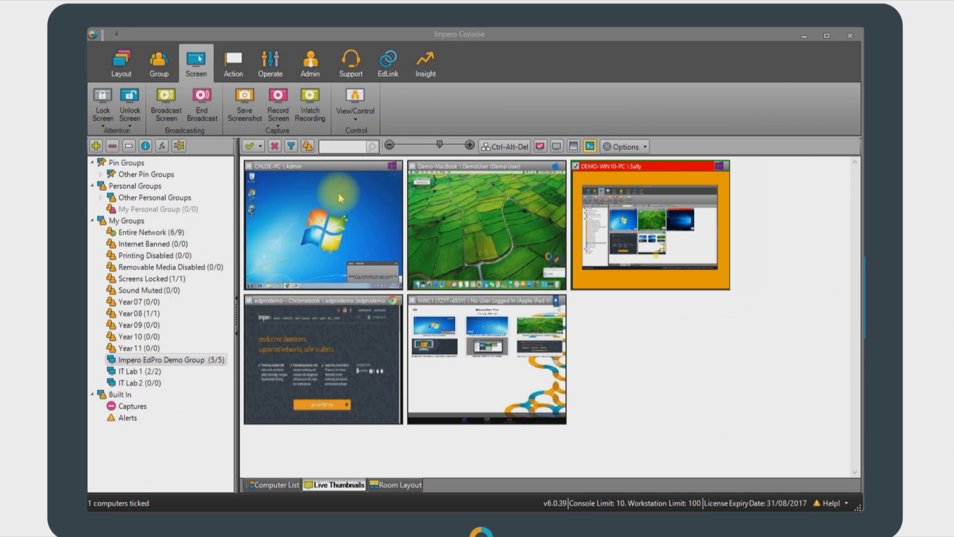
pyautogui.click(198, 118)
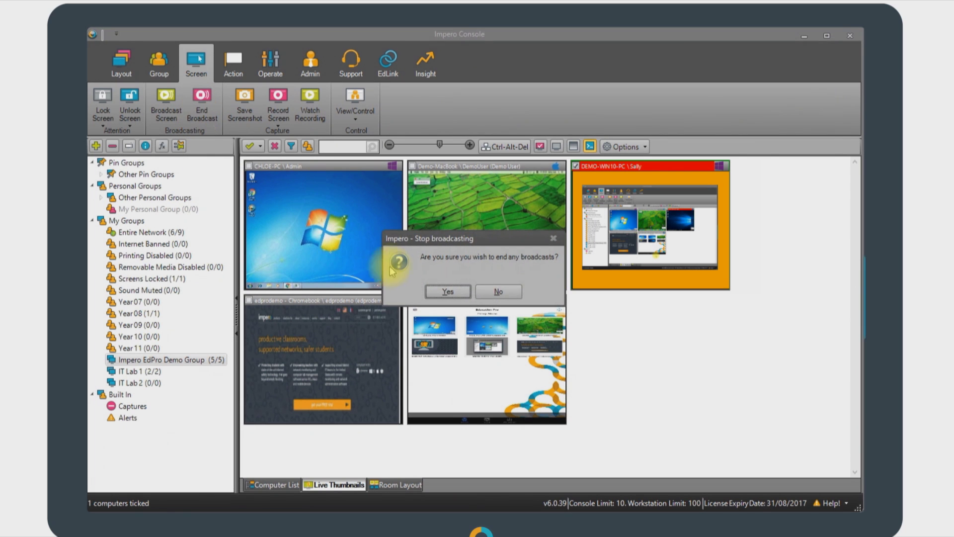
pyautogui.click(435, 293)
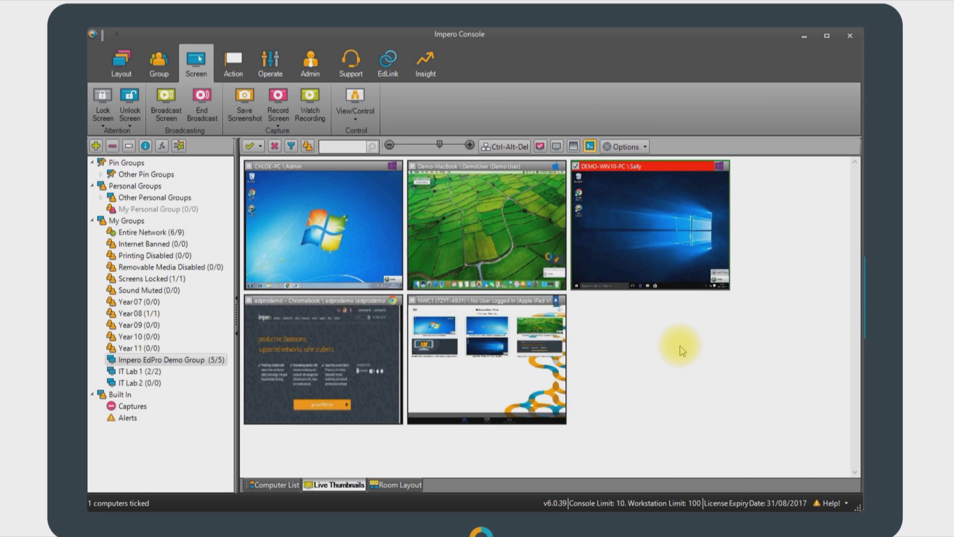
pyautogui.click(230, 67)
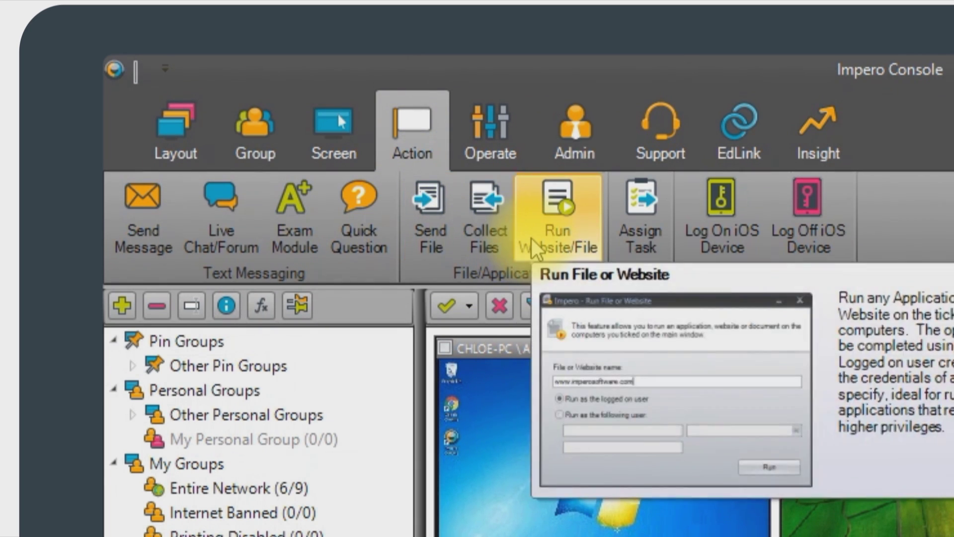
pyautogui.click(532, 238)
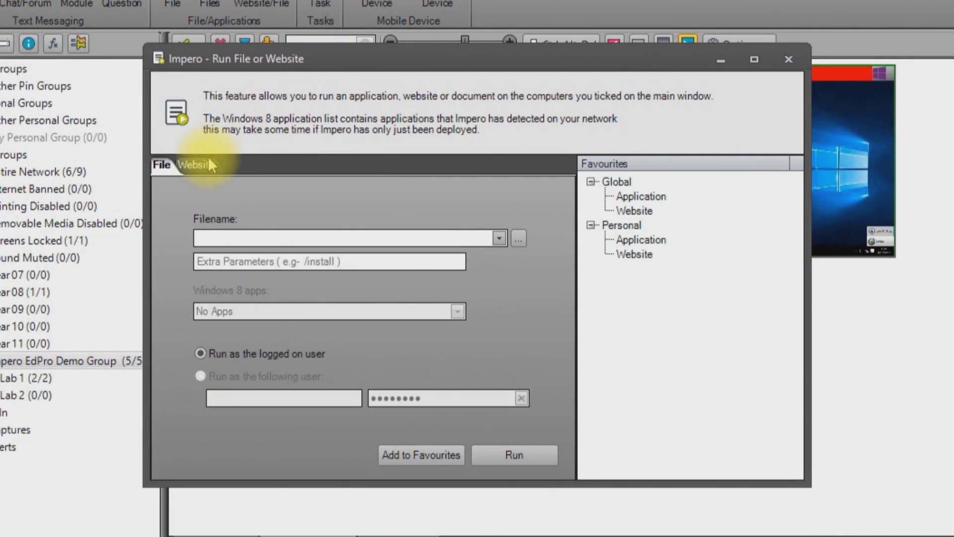
pyautogui.click(208, 162)
pyautogui.click(219, 283)
pyautogui.write('www.bbc.co.uk')
pyautogui.click(391, 353)
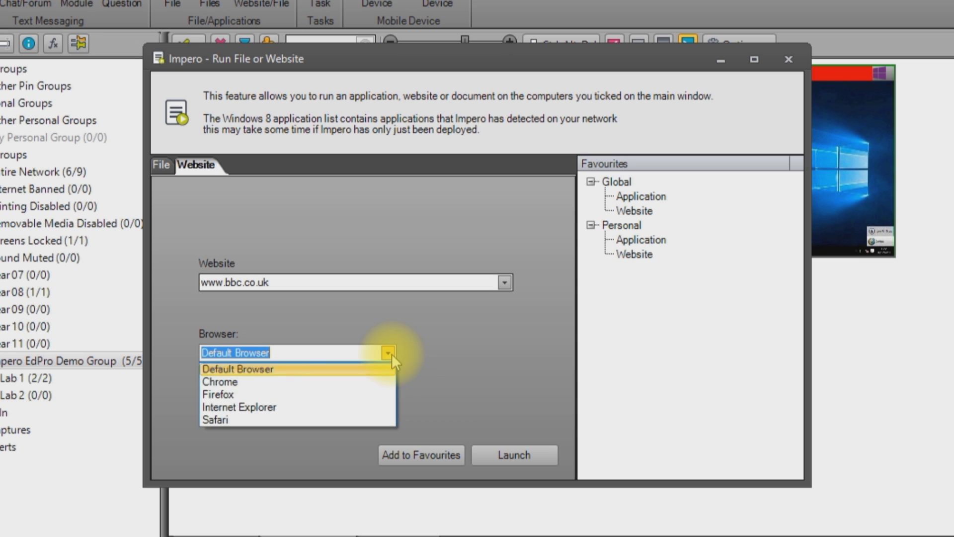
pyautogui.click(319, 381)
pyautogui.click(518, 452)
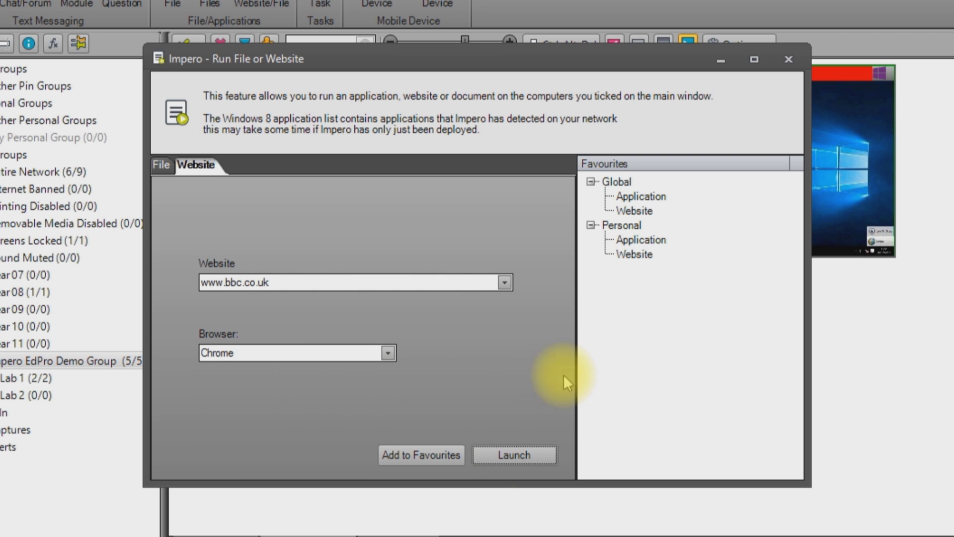
pyautogui.click(789, 60)
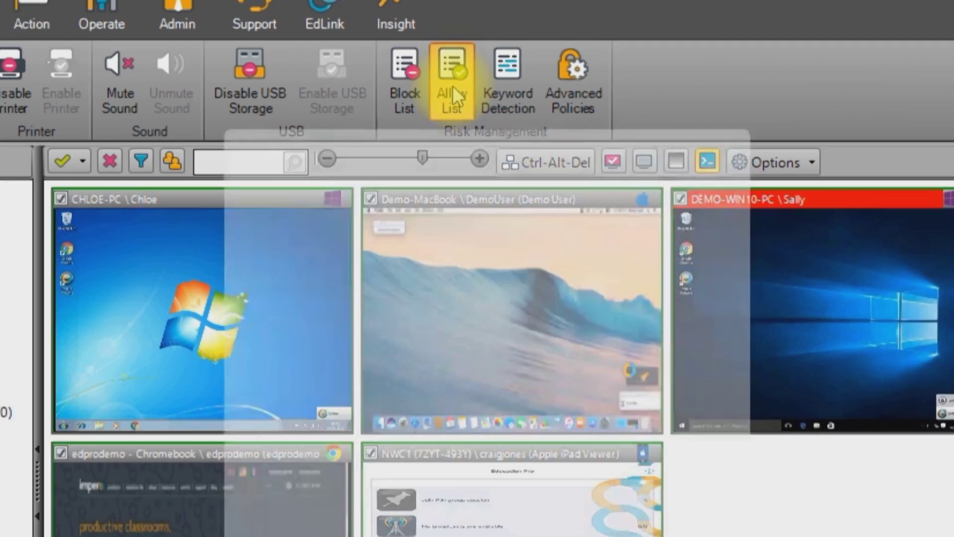
pyautogui.click(477, 283)
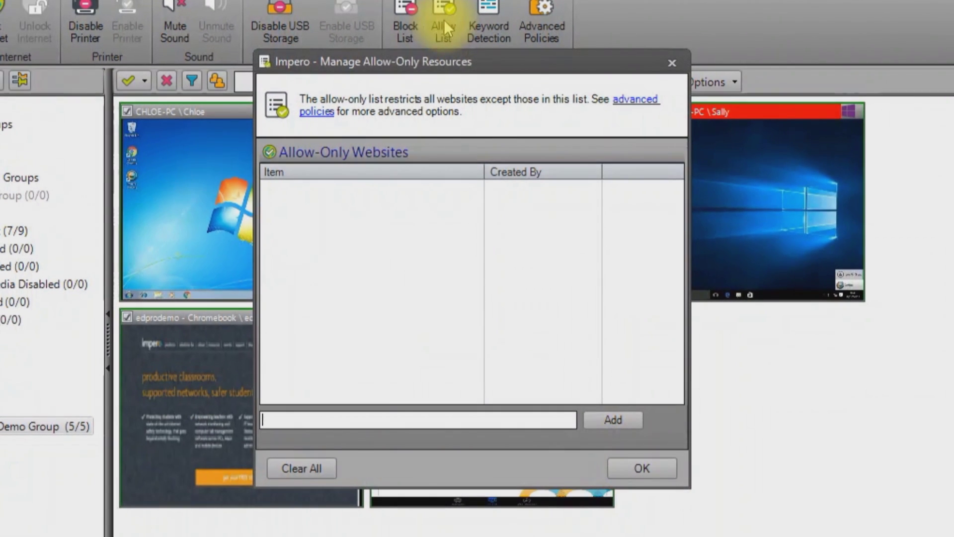
pyautogui.write('ww')
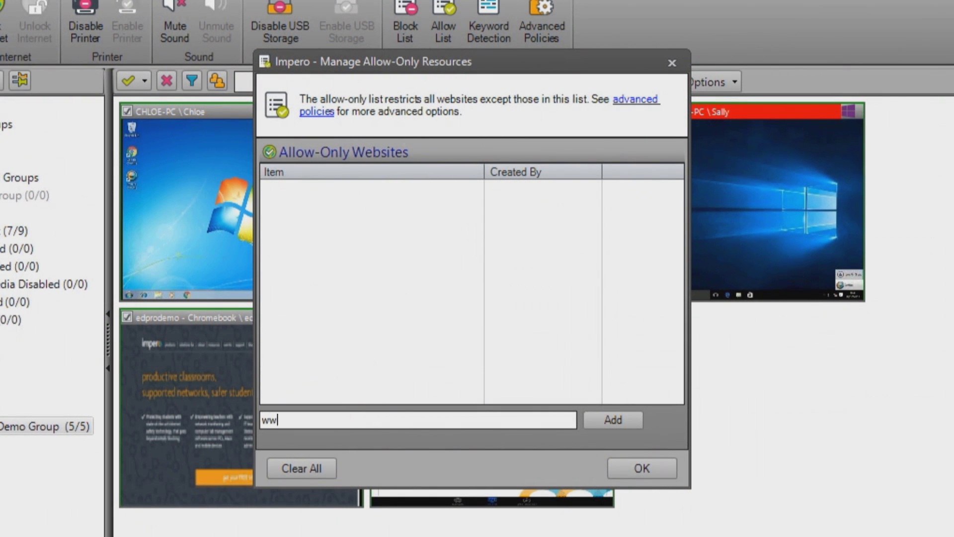
pyautogui.write('w.bbc.co.uk')
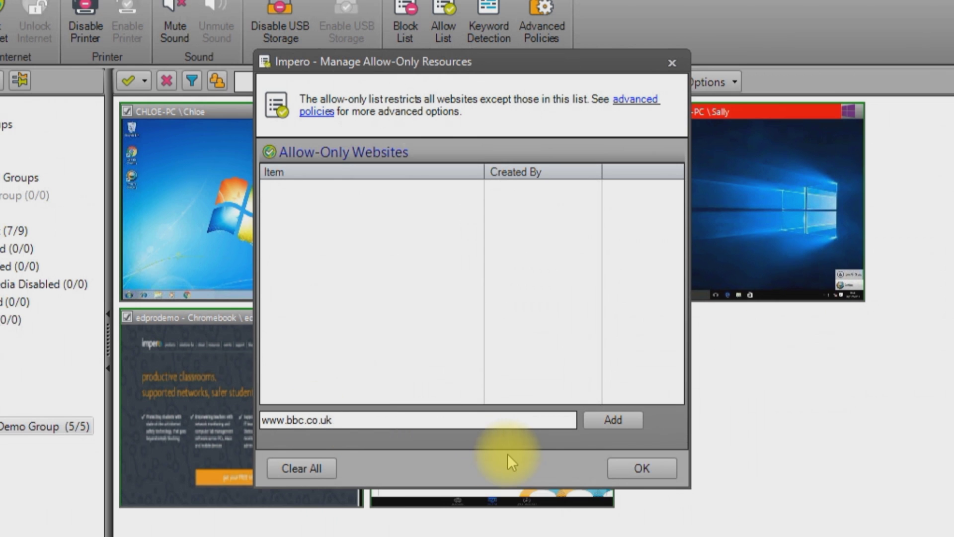
pyautogui.click(596, 419)
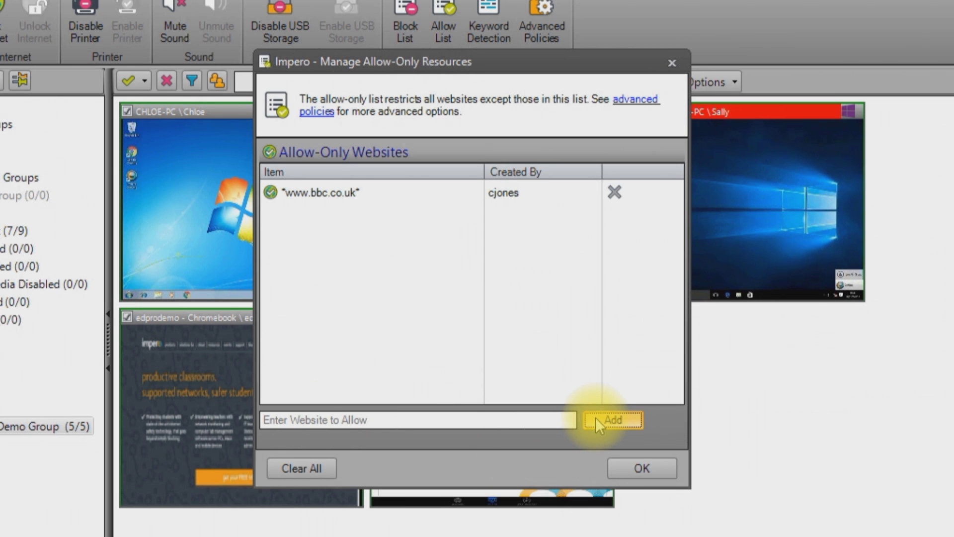
pyautogui.click(636, 472)
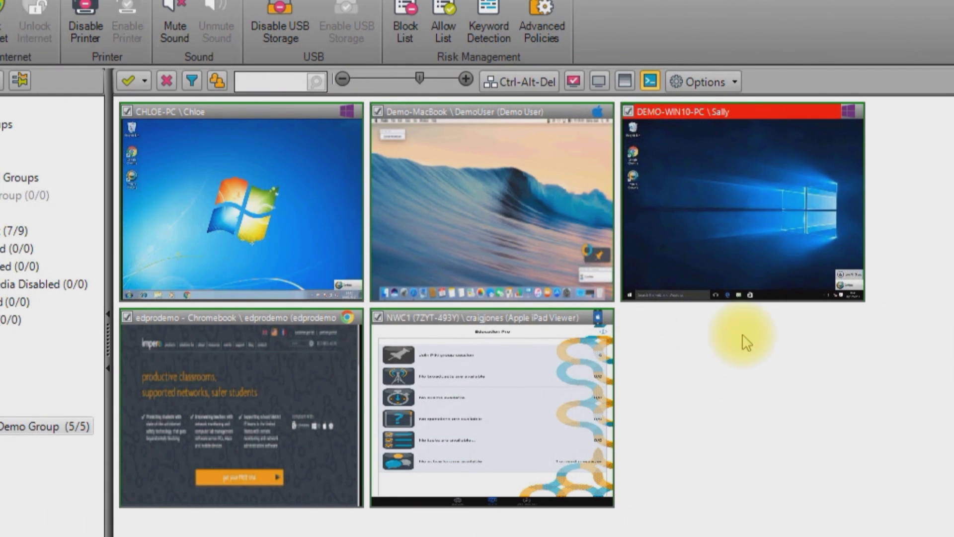
pyautogui.doubleClick(768, 222)
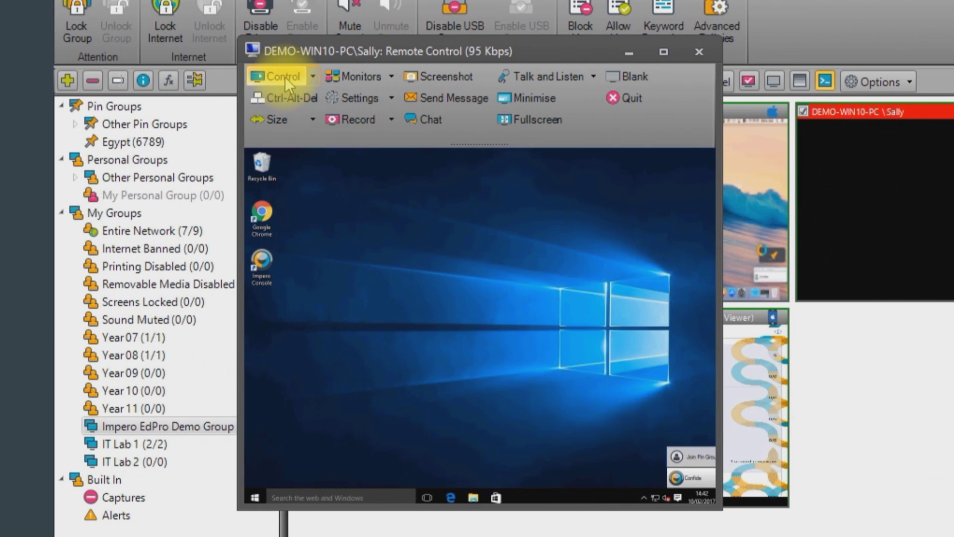
pyautogui.click(285, 77)
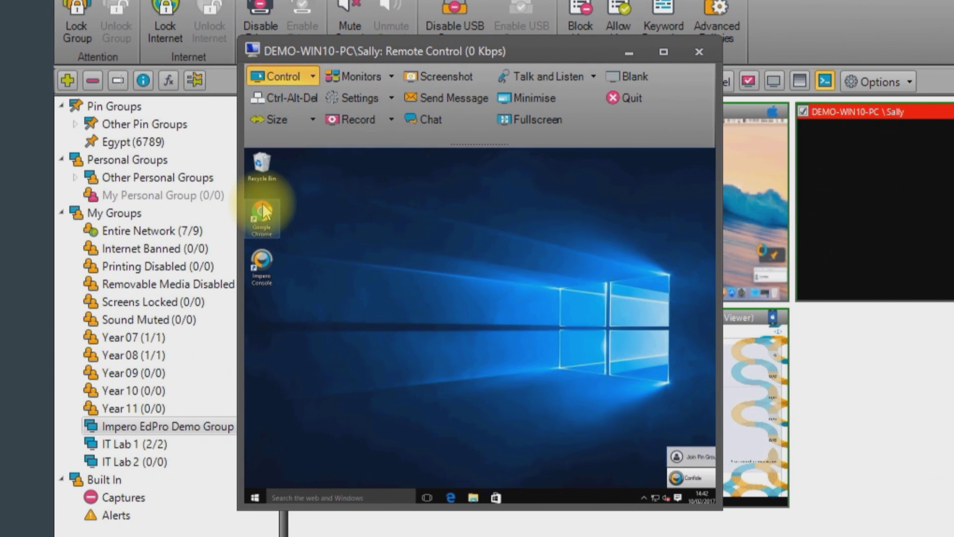
pyautogui.doubleClick(271, 218)
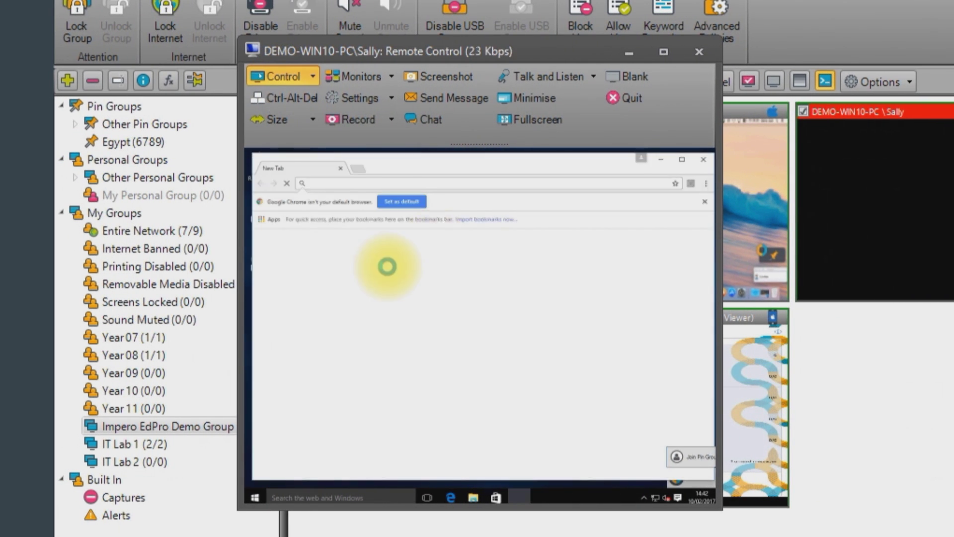
pyautogui.write('www.youtube.com')
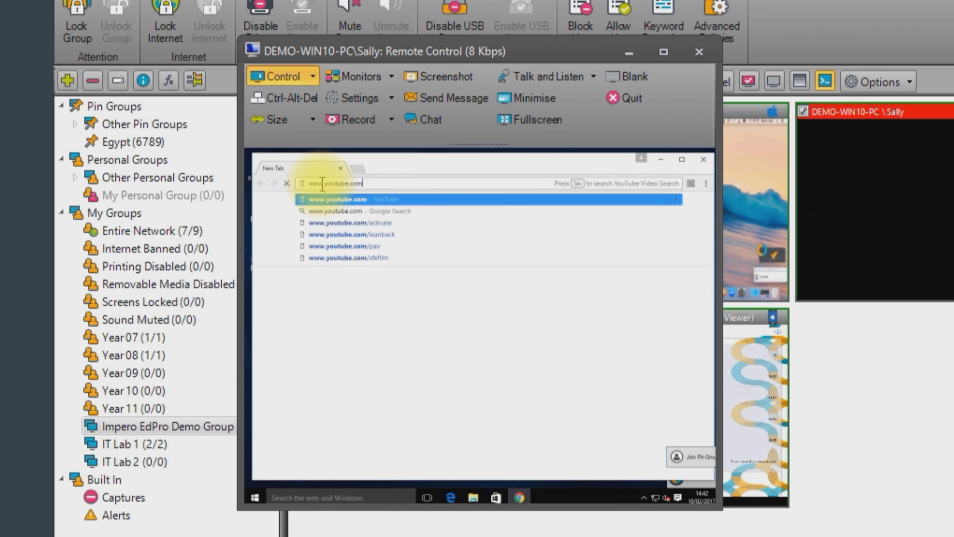
pyautogui.press('Return')
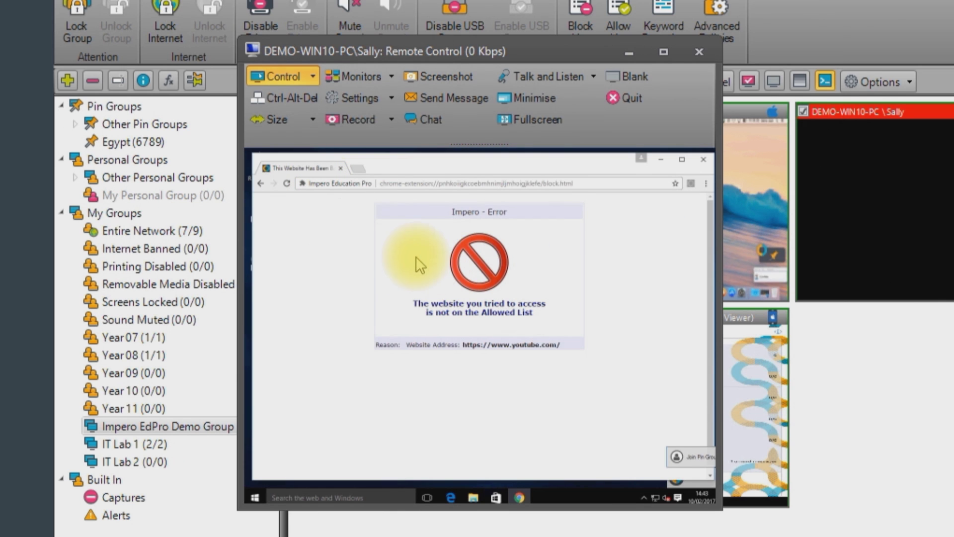
pyautogui.click(415, 180)
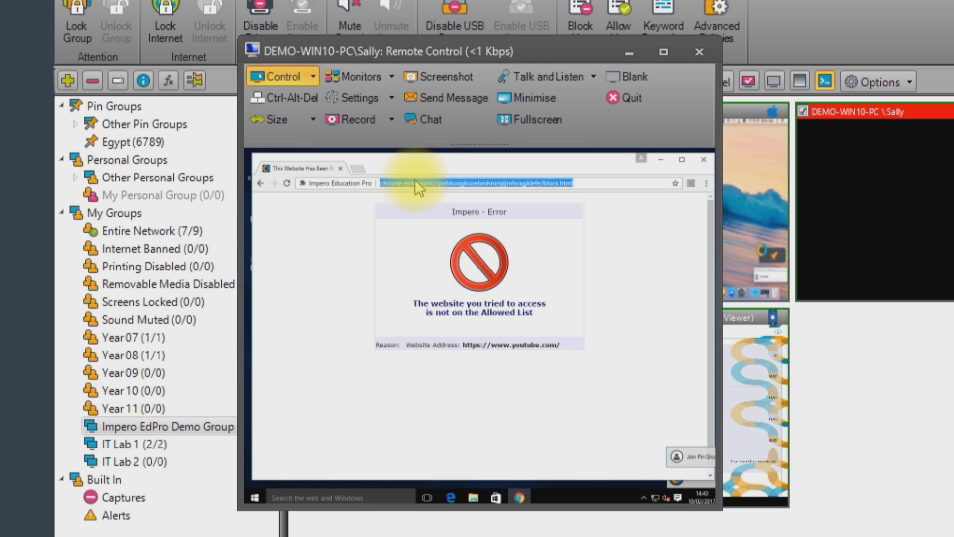
pyautogui.write('www.bbc.co.uk')
pyautogui.press('Return')
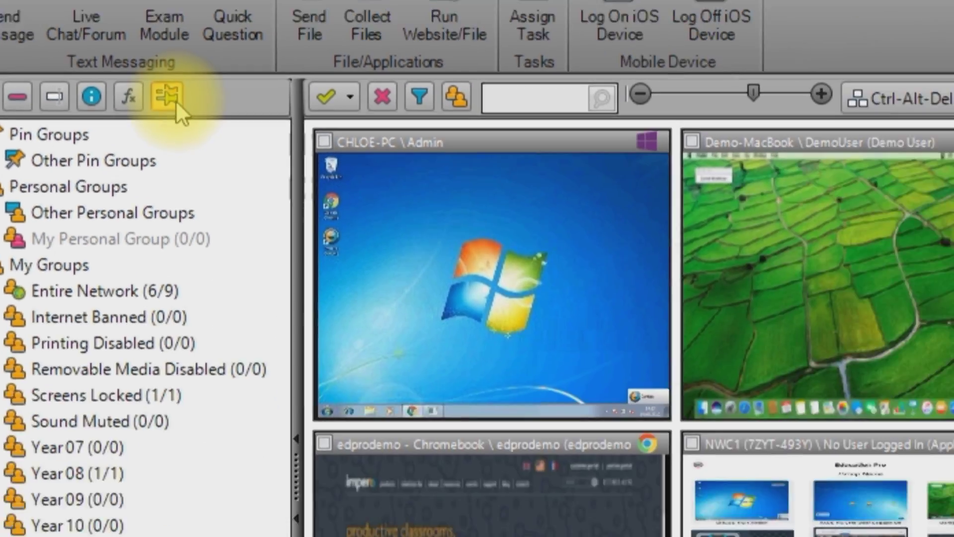
pyautogui.click(490, 279)
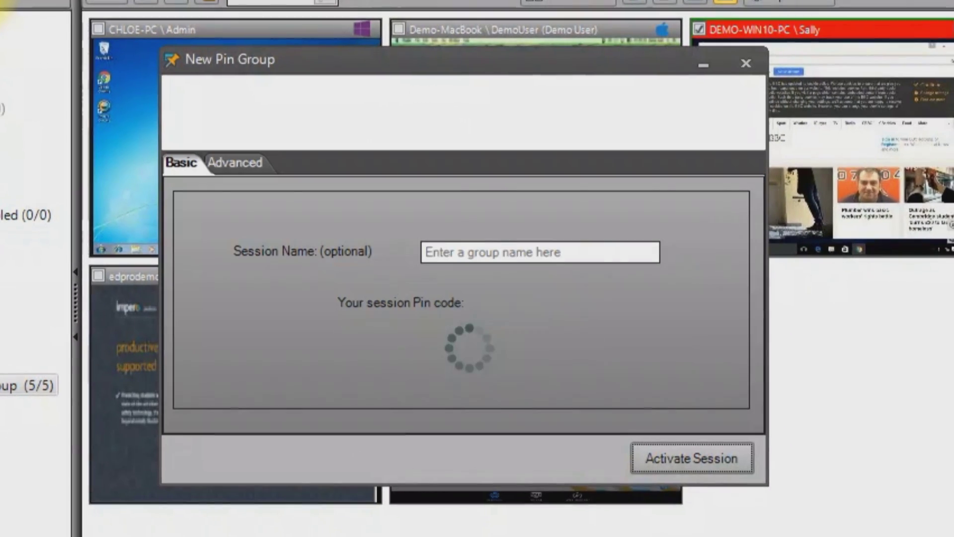
pyautogui.click(471, 252)
pyautogui.write('Egyp')
pyautogui.write('t')
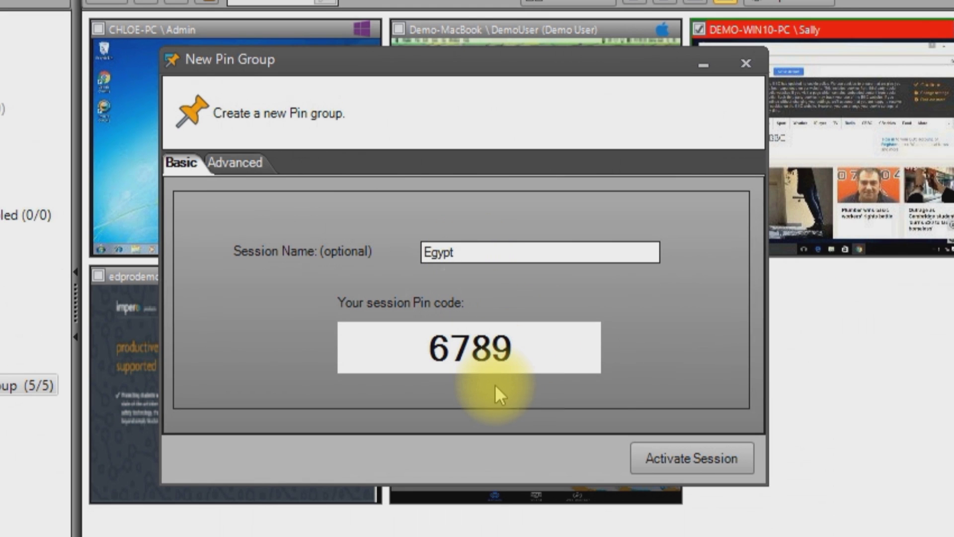
pyautogui.click(708, 452)
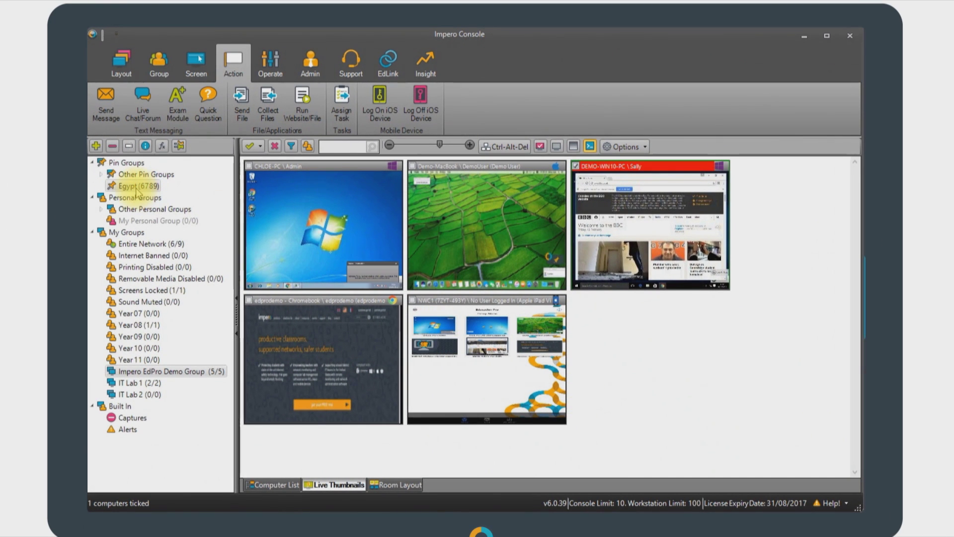
pyautogui.click(136, 187)
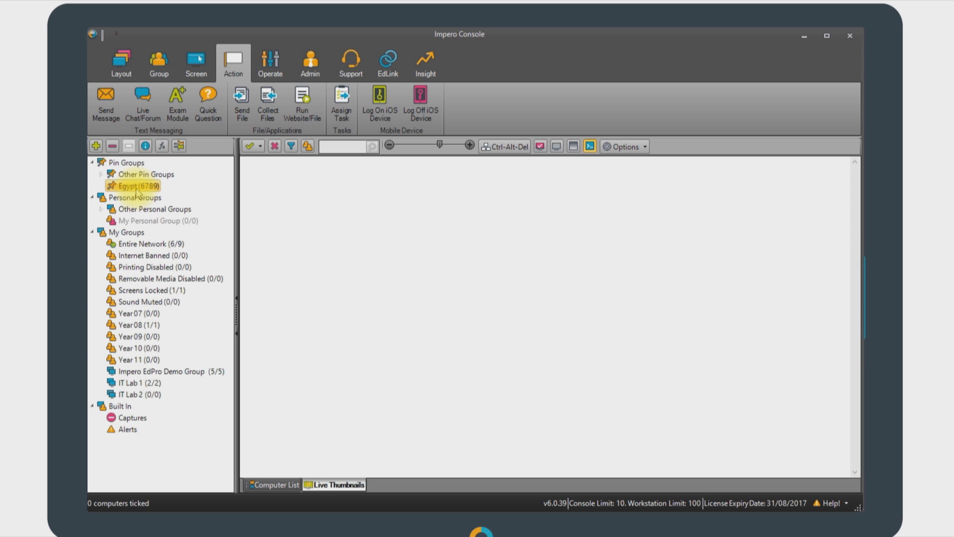
pyautogui.click(181, 371)
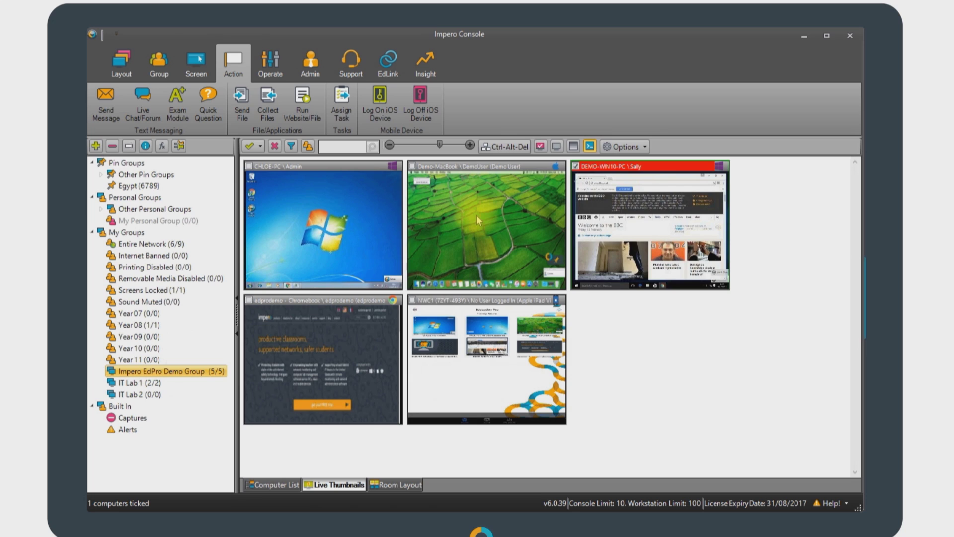
pyautogui.doubleClick(476, 215)
pyautogui.moveTo(419, 131); pyautogui.dragTo(431, 69)
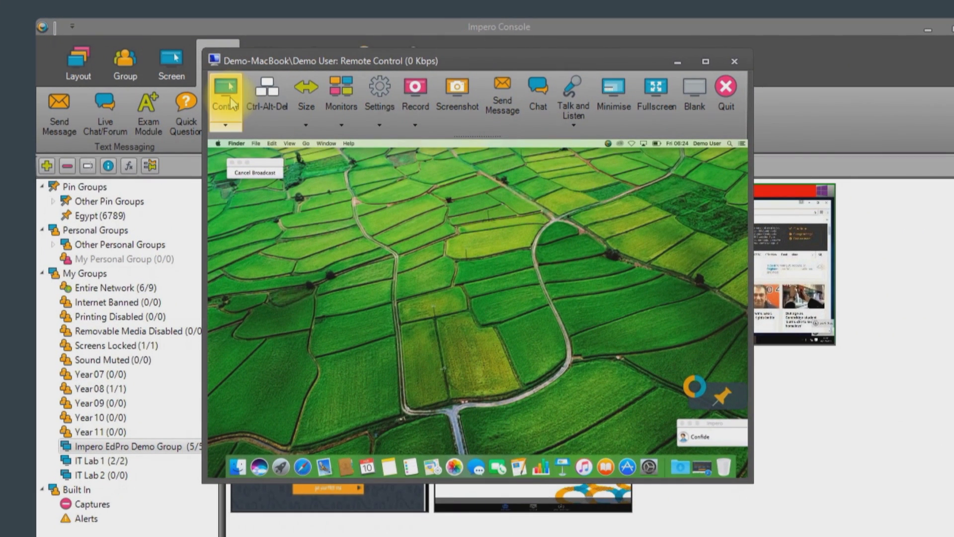
pyautogui.click(231, 103)
pyautogui.click(716, 390)
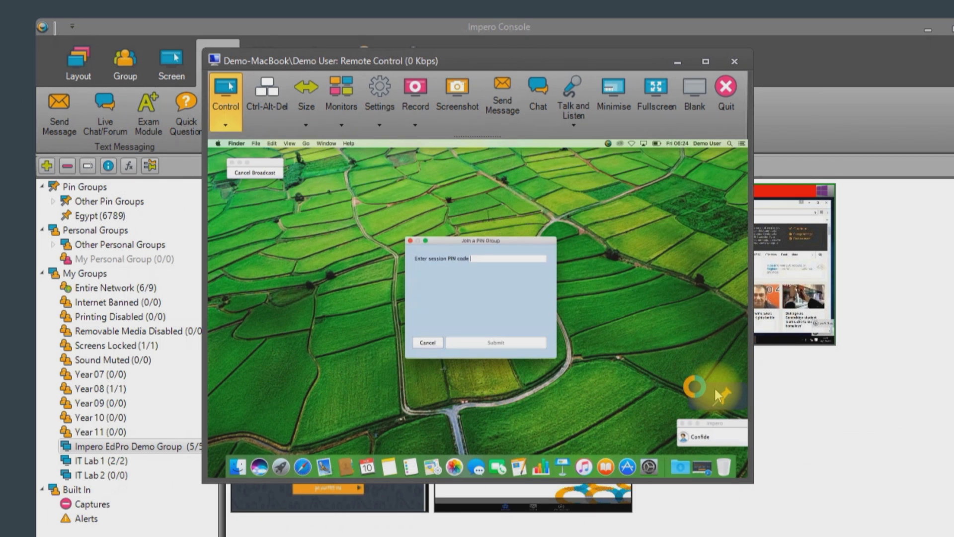
pyautogui.click(487, 259)
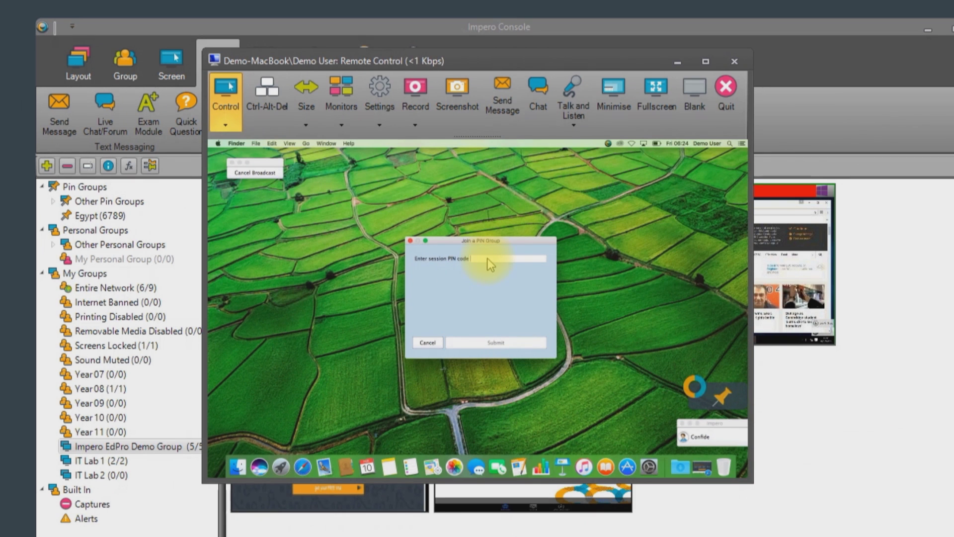
pyautogui.write('6789')
pyautogui.click(496, 342)
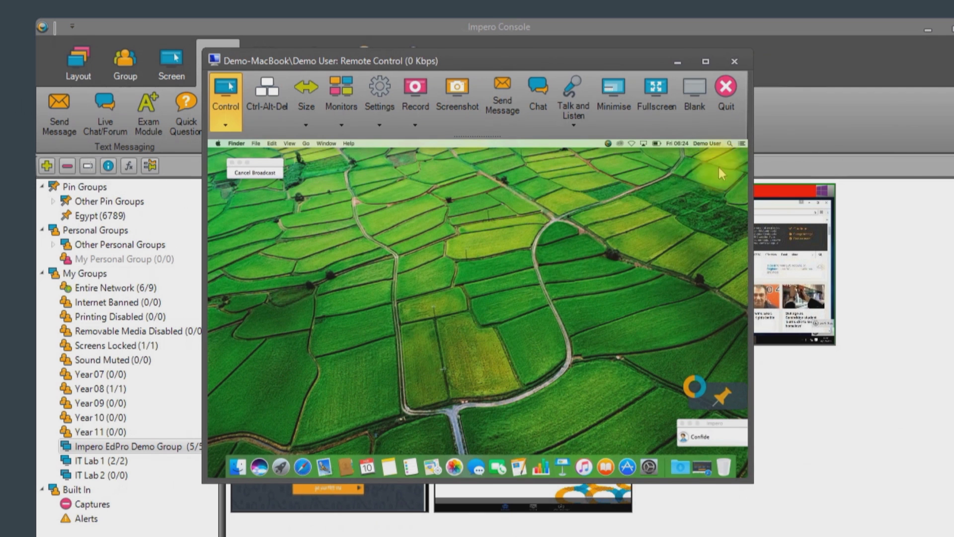
pyautogui.click(734, 60)
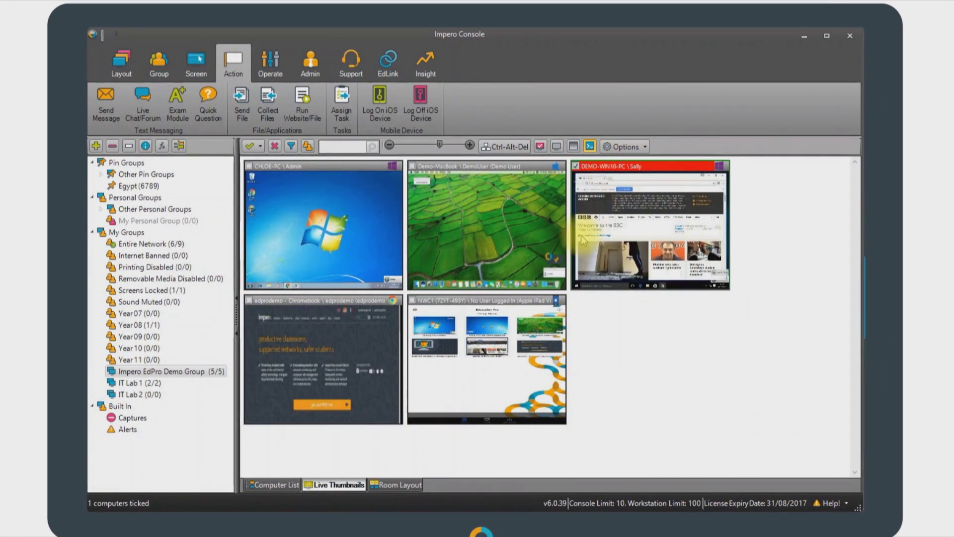
pyautogui.click(139, 186)
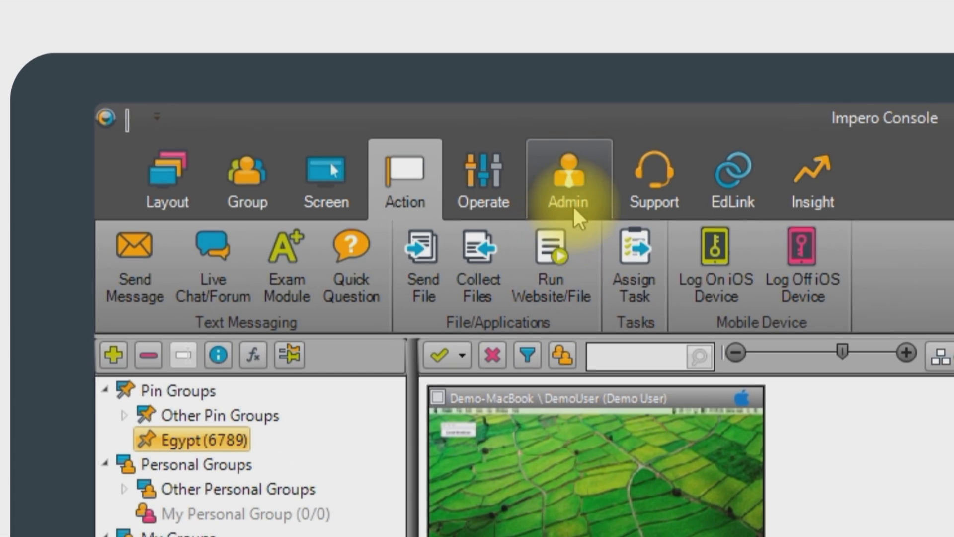
# - Set a new password for the demouser account, requiring a change at next logon
pyautogui.click(566, 199)
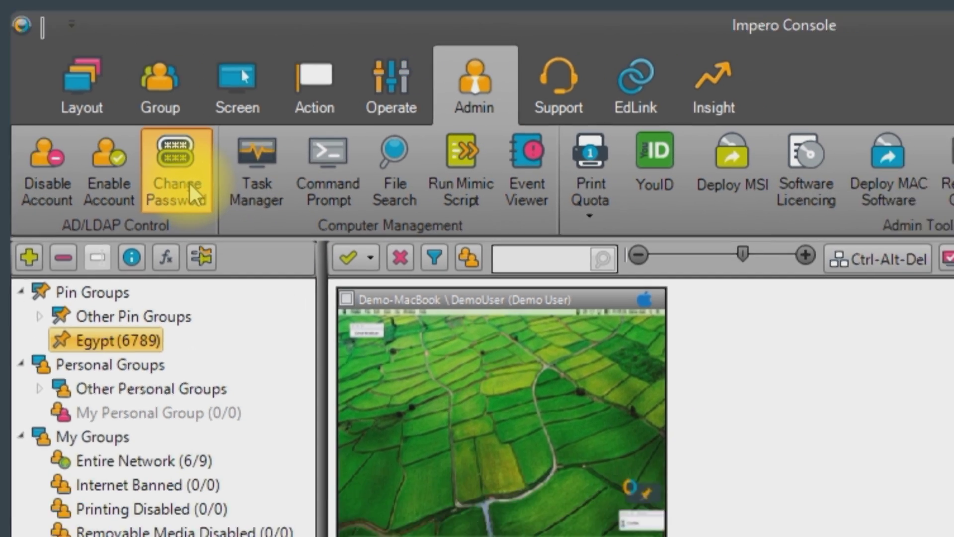
pyautogui.click(265, 279)
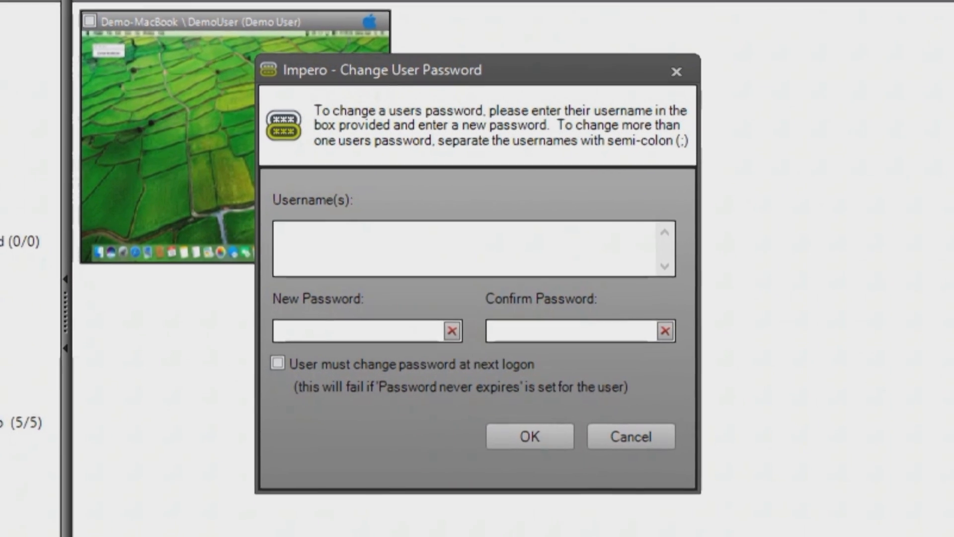
pyautogui.click(379, 265)
pyautogui.write('demouser')
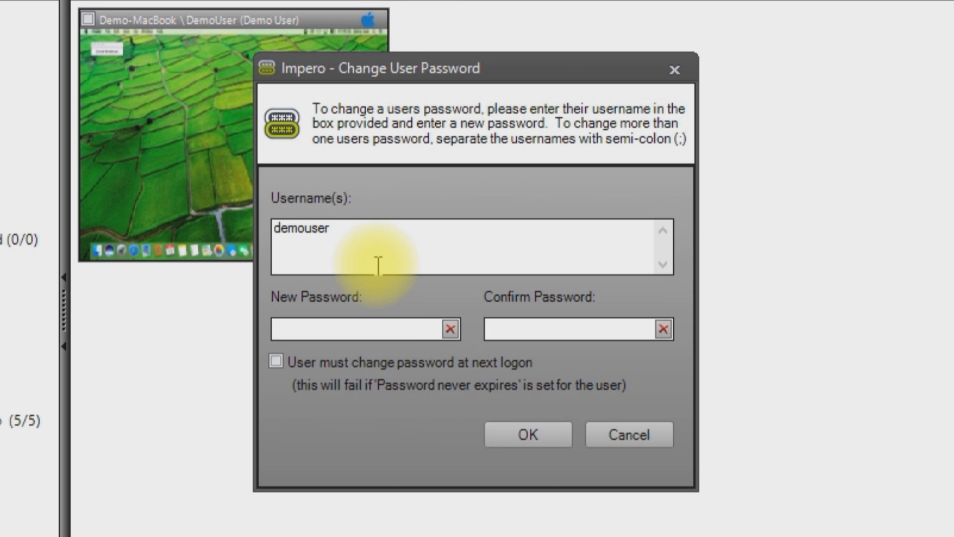
pyautogui.click(368, 325)
pyautogui.write('****')
pyautogui.click(543, 324)
pyautogui.write('****')
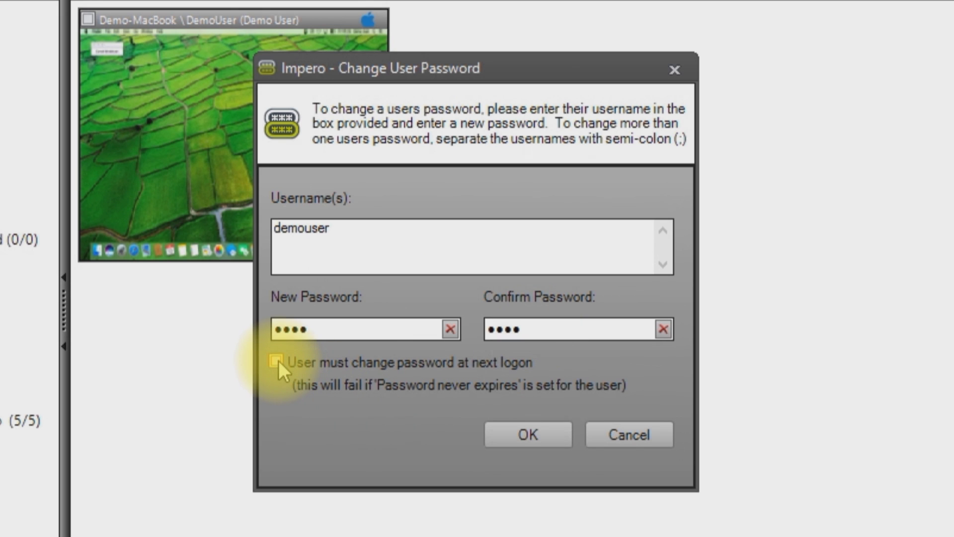
pyautogui.click(277, 361)
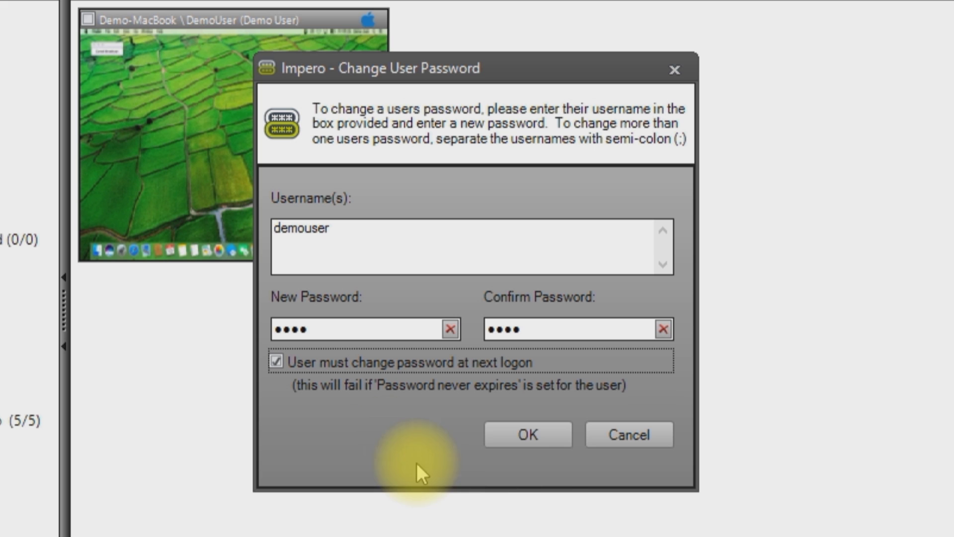
pyautogui.click(530, 435)
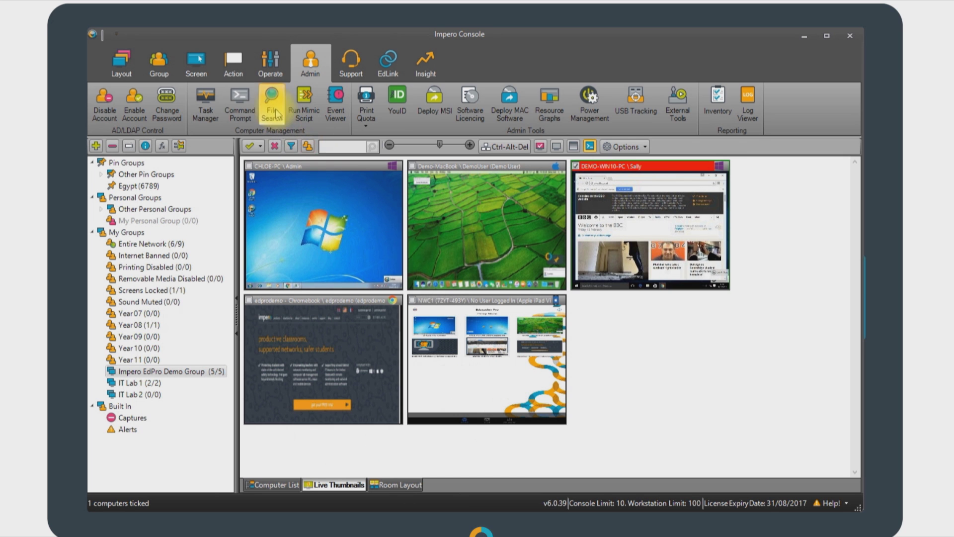
# - Try Log On iOS Device with 'ask device user to enter username', then tick the NWC1 iPad
pyautogui.click(234, 71)
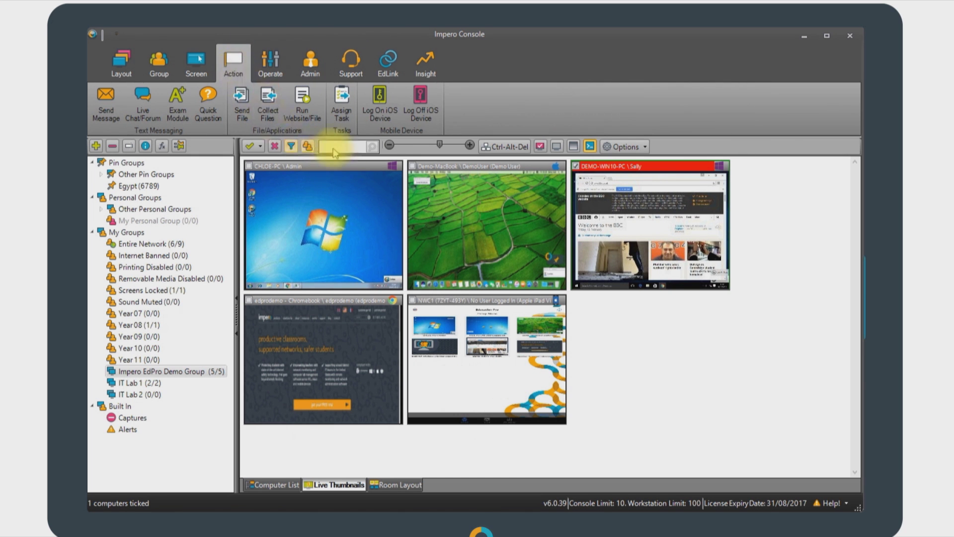
pyautogui.click(380, 104)
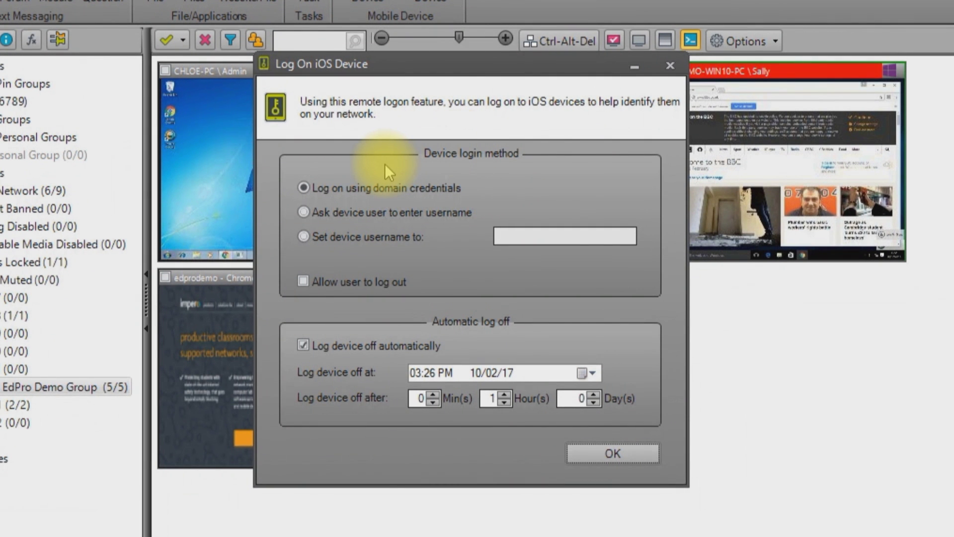
pyautogui.click(304, 212)
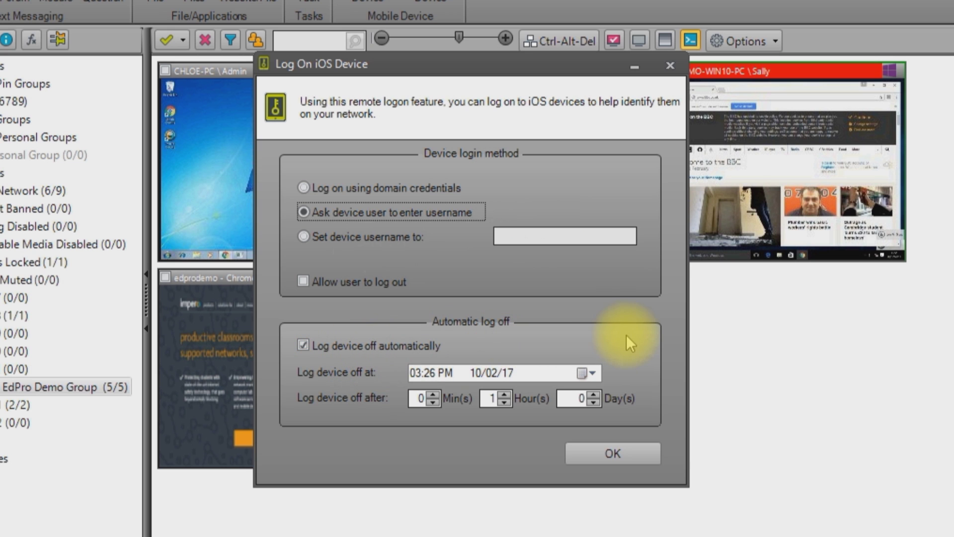
pyautogui.click(605, 445)
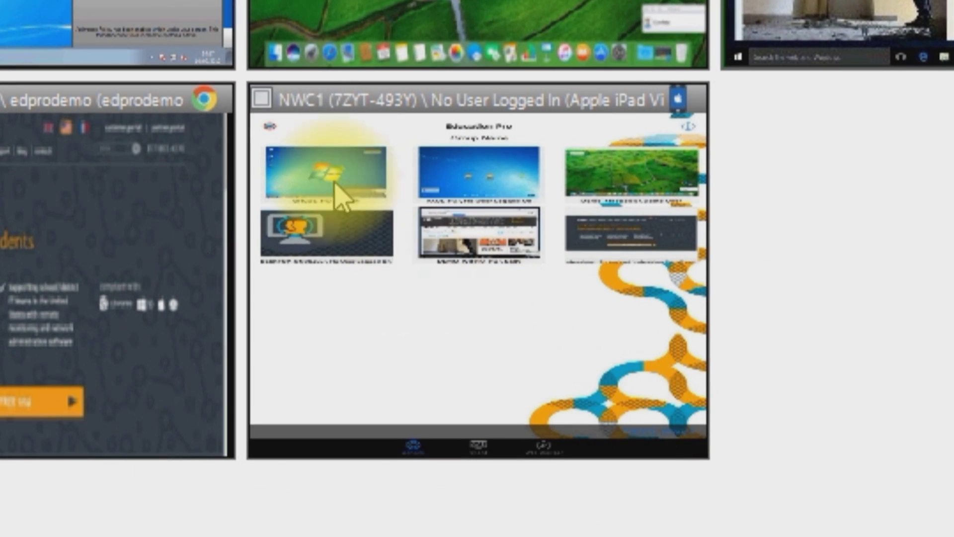
pyautogui.click(263, 98)
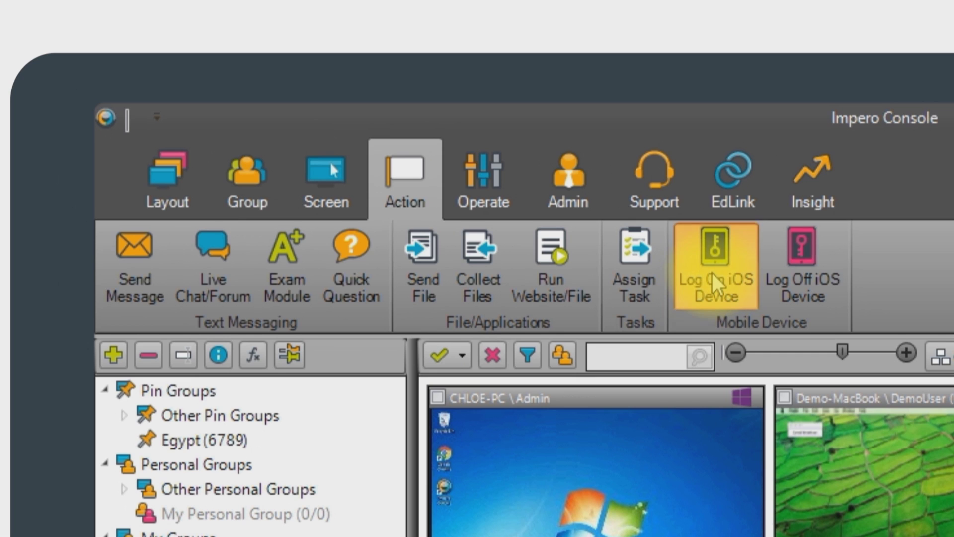
# - Log on the iPad asking for its username, automatic log-off unticked, then deselect it
pyautogui.click(712, 273)
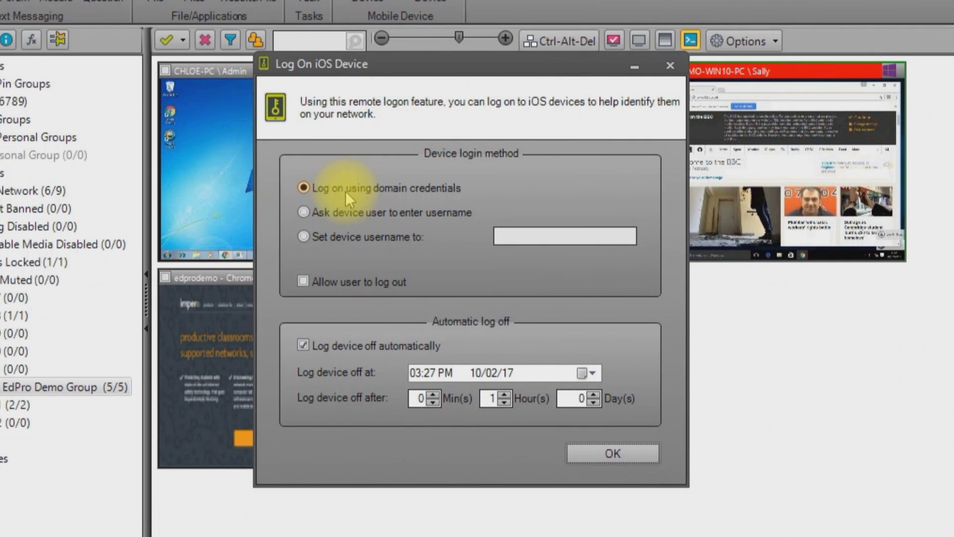
pyautogui.click(306, 213)
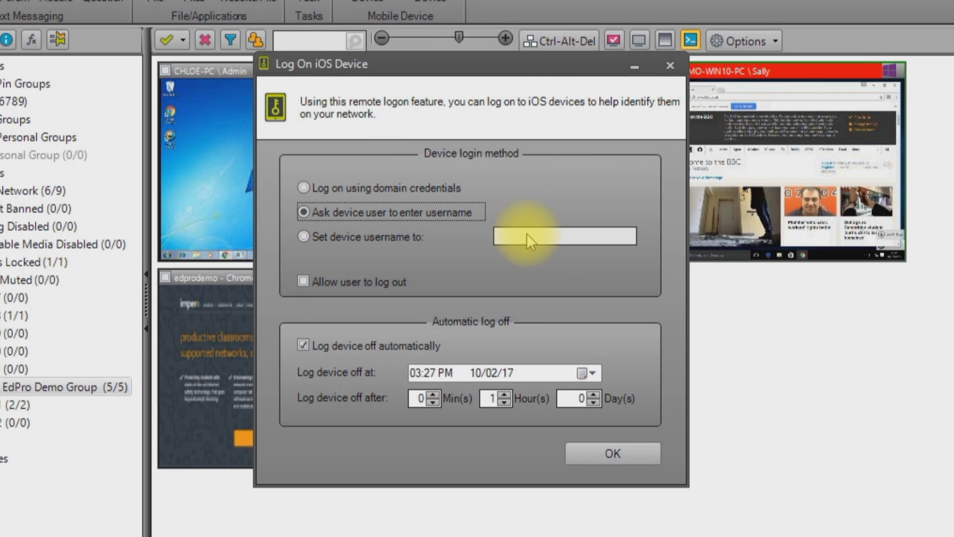
pyautogui.click(301, 345)
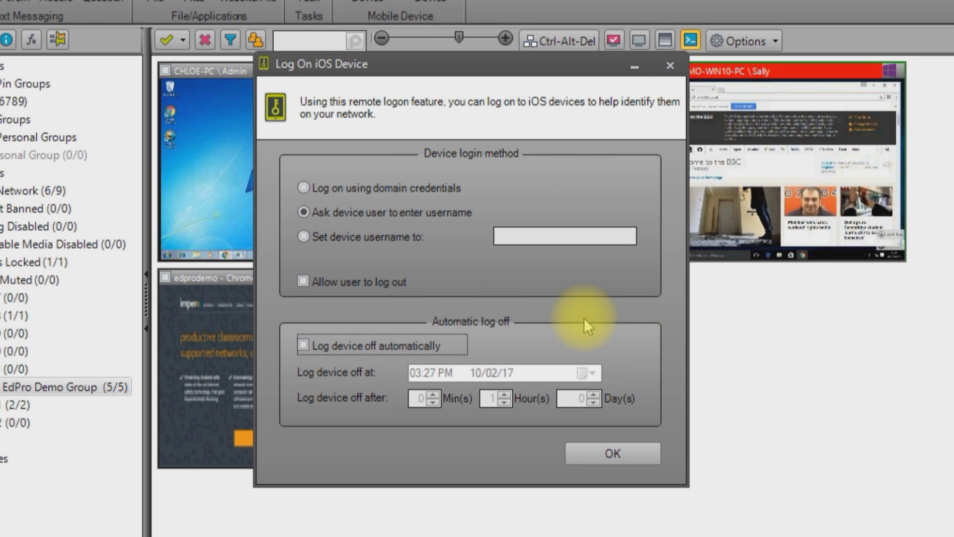
pyautogui.click(601, 454)
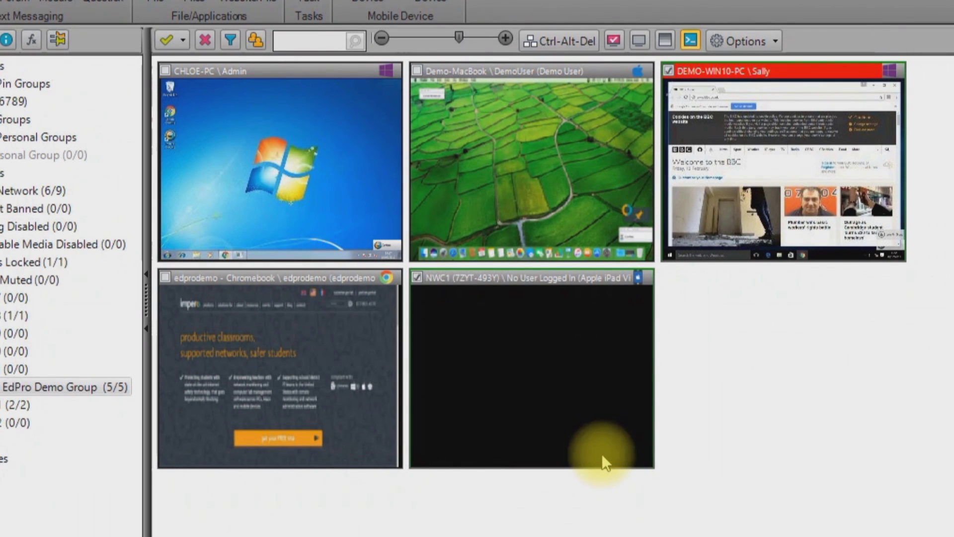
pyautogui.click(558, 278)
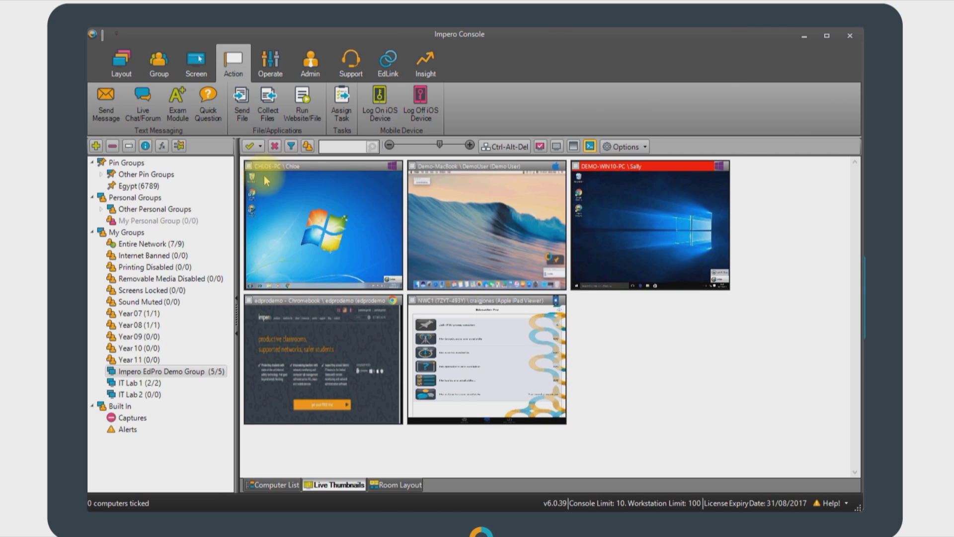
# - Send the message 'Everything OK?' to the top-left Windows 7 computer and acknowledge the confirmation
pyautogui.click(249, 166)
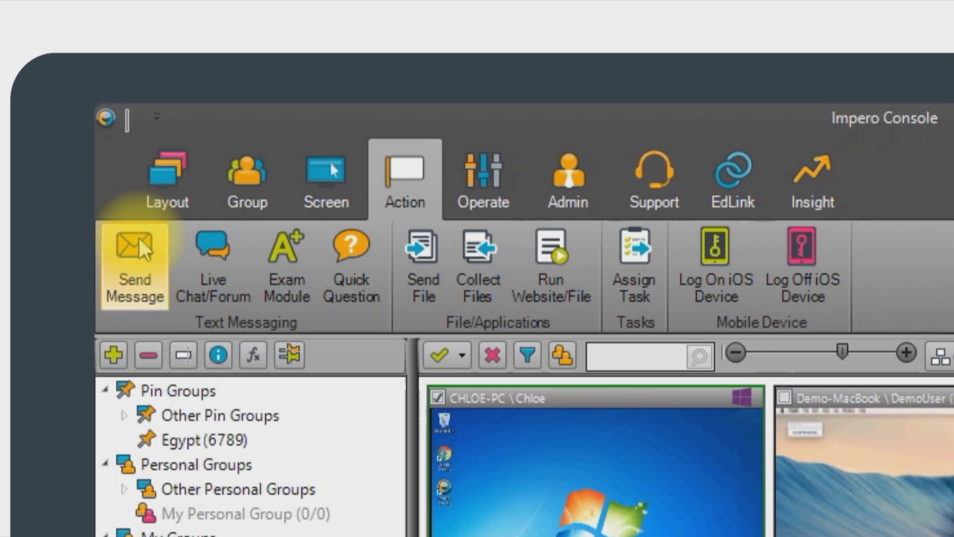
pyautogui.click(139, 238)
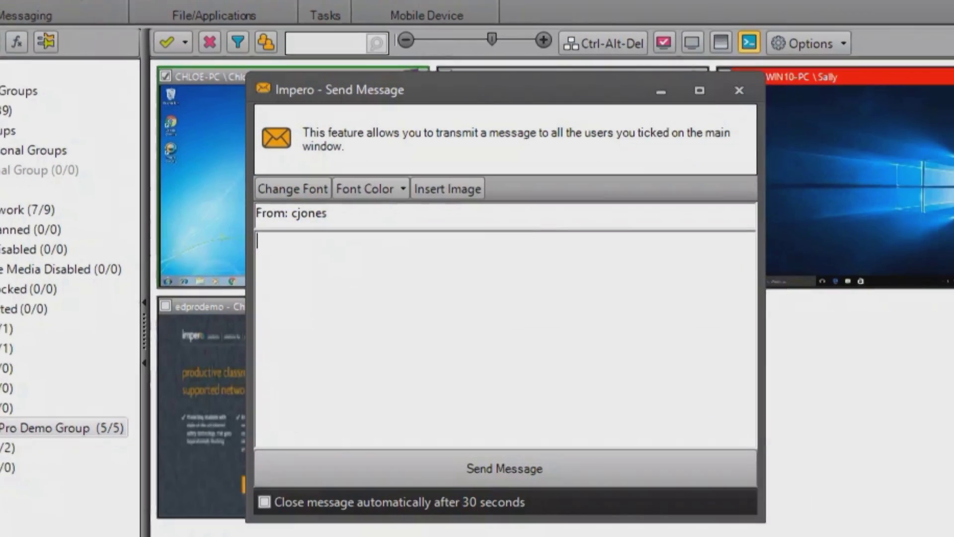
pyautogui.write('Everything OK?')
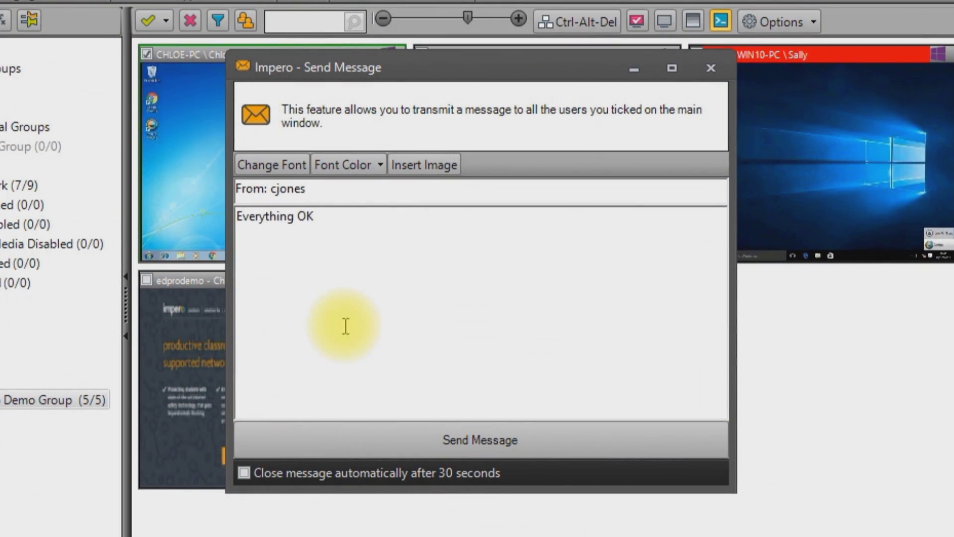
pyautogui.click(494, 429)
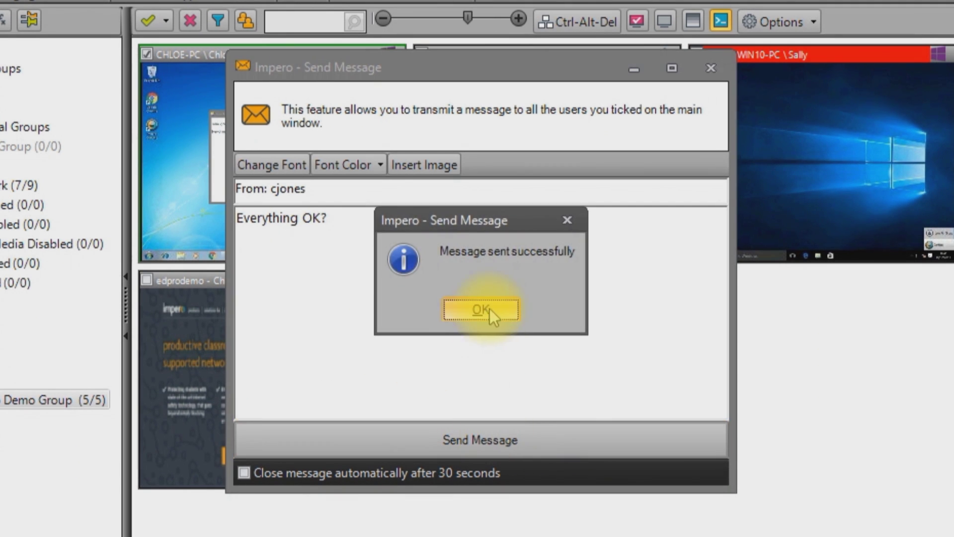
pyautogui.click(486, 313)
pyautogui.moveTo(453, 72); pyautogui.dragTo(725, 115)
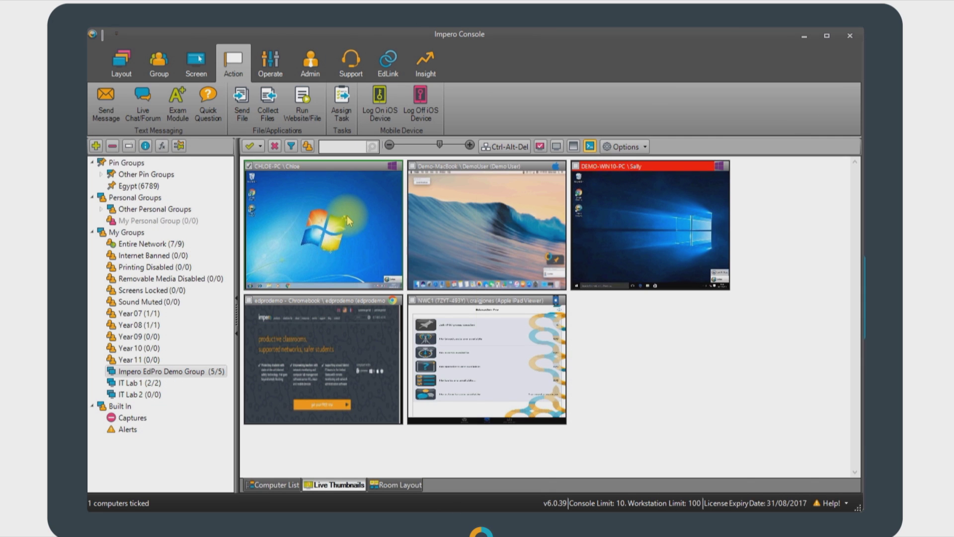
# - Tick all five computers and open a Live Chat/Forum with the topic Egypt
pyautogui.click(250, 146)
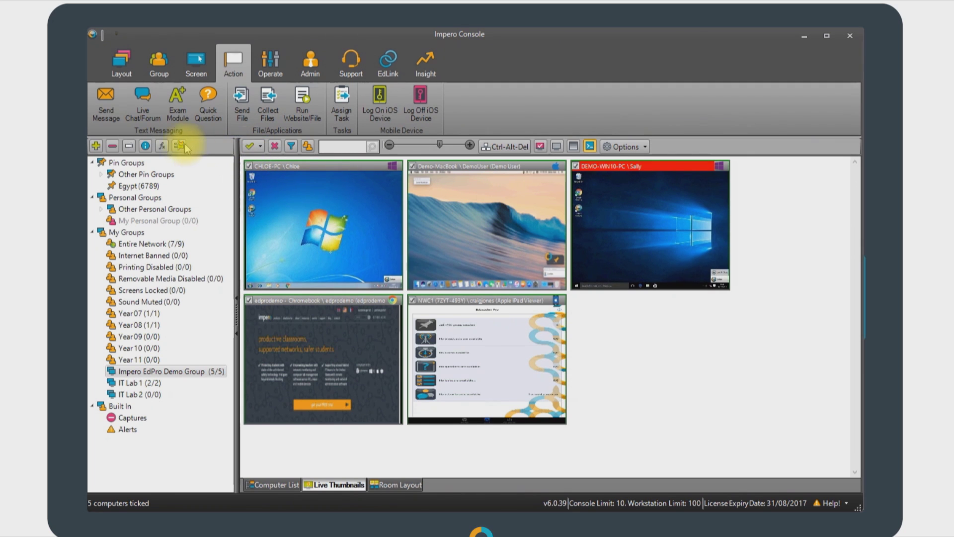
pyautogui.click(142, 99)
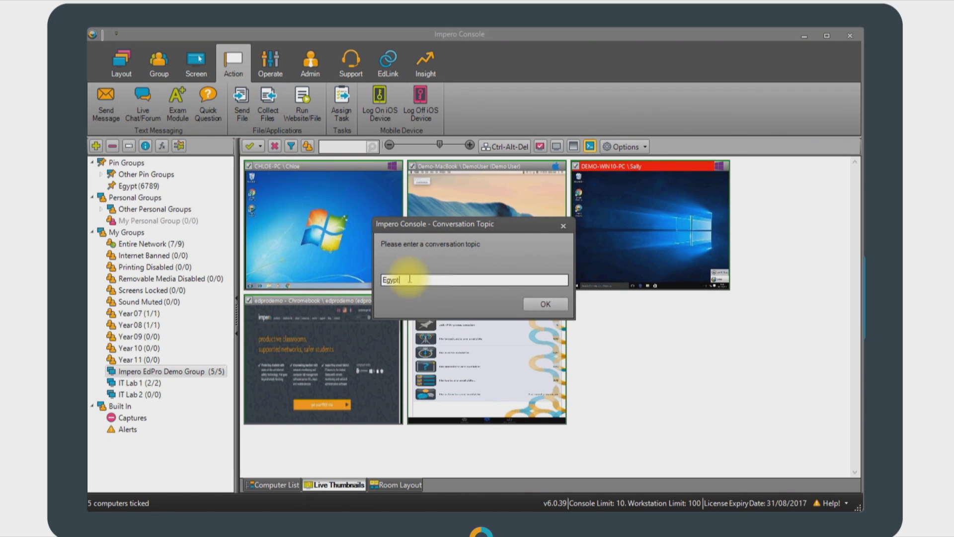
pyautogui.click(545, 304)
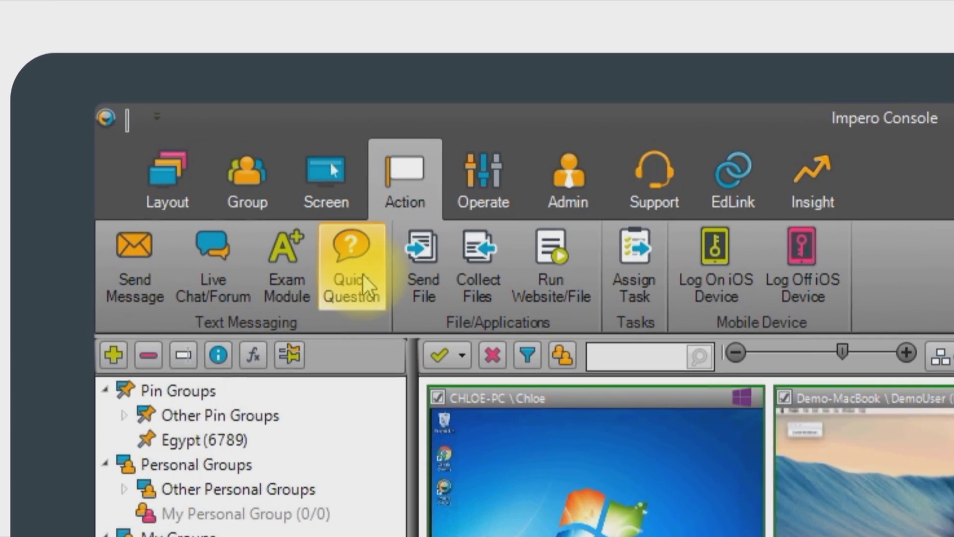
# - Start a quick question reading 'How much of the lesson objective has been acheived?'
pyautogui.click(363, 278)
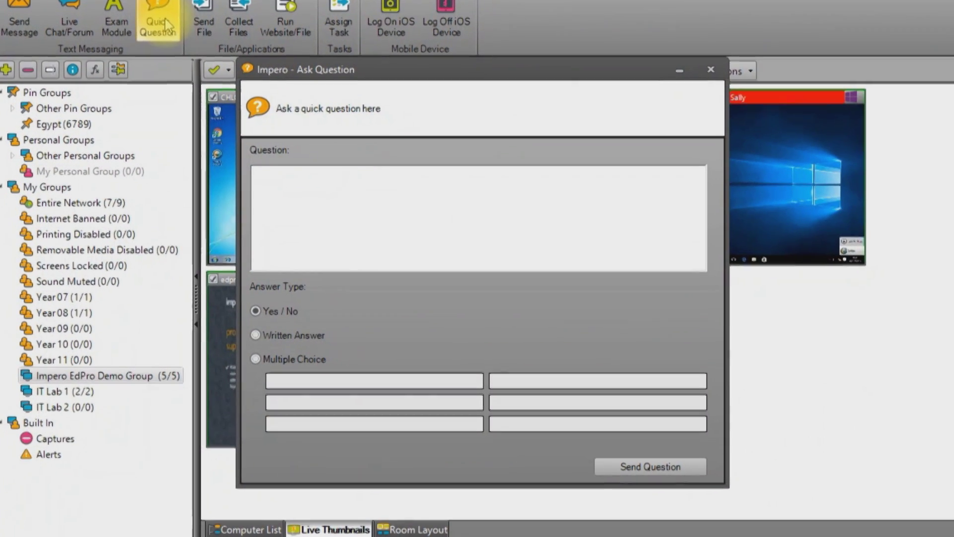
pyautogui.click(271, 189)
pyautogui.write('How much of the lesson objective has been acheived?')
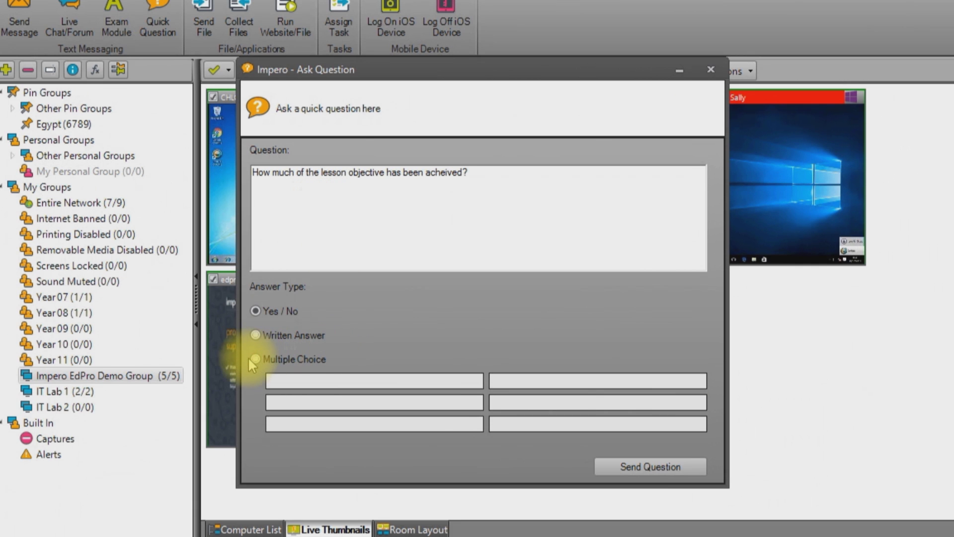
# - Make the question multiple choice with answers 25%, 50% and 100%, and send it
pyautogui.click(255, 358)
pyautogui.click(306, 381)
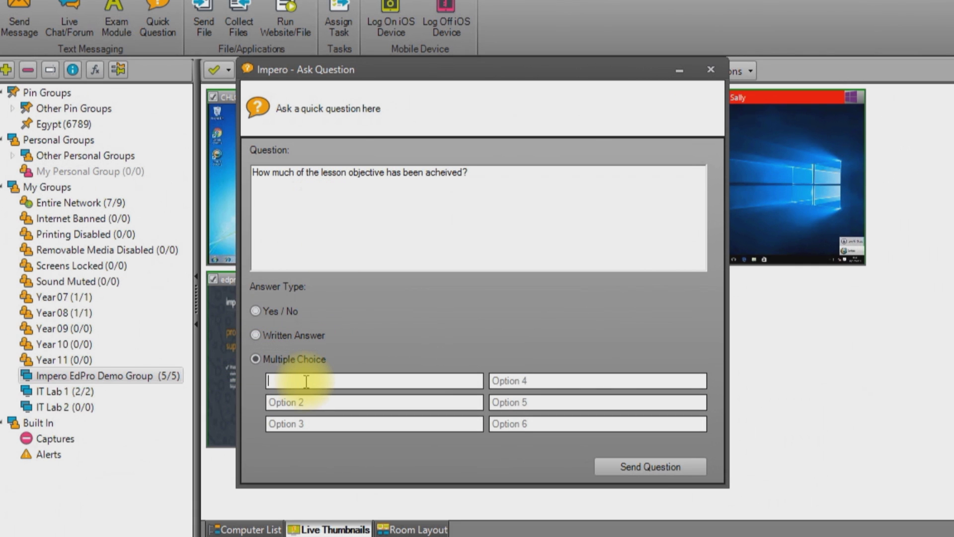
pyautogui.write('25%')
pyautogui.click(301, 404)
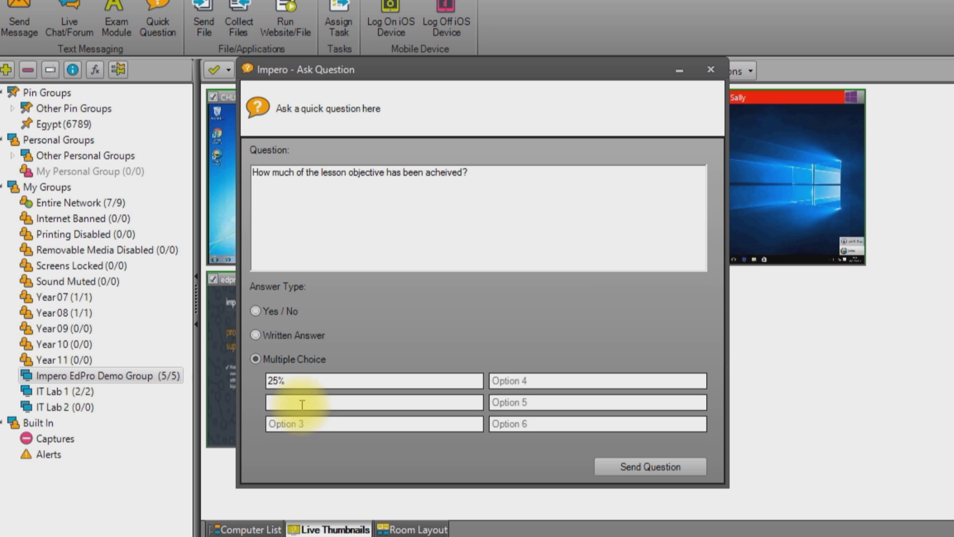
pyautogui.write('50%')
pyautogui.click(298, 422)
pyautogui.write('100')
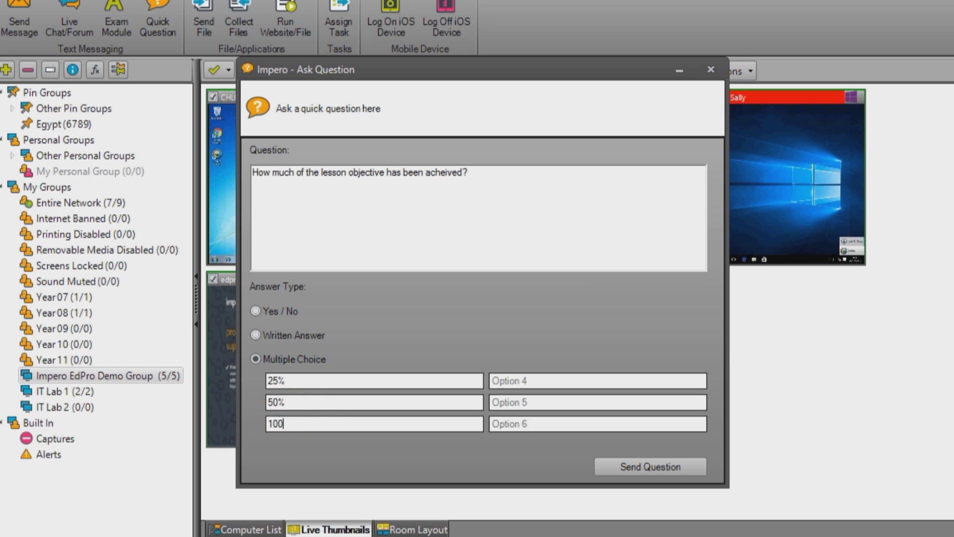
pyautogui.write('%')
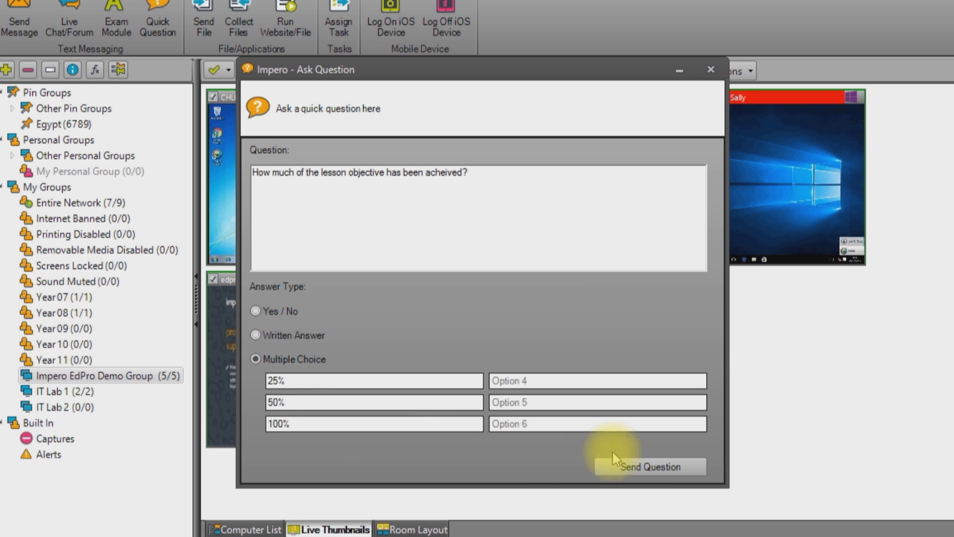
pyautogui.click(627, 467)
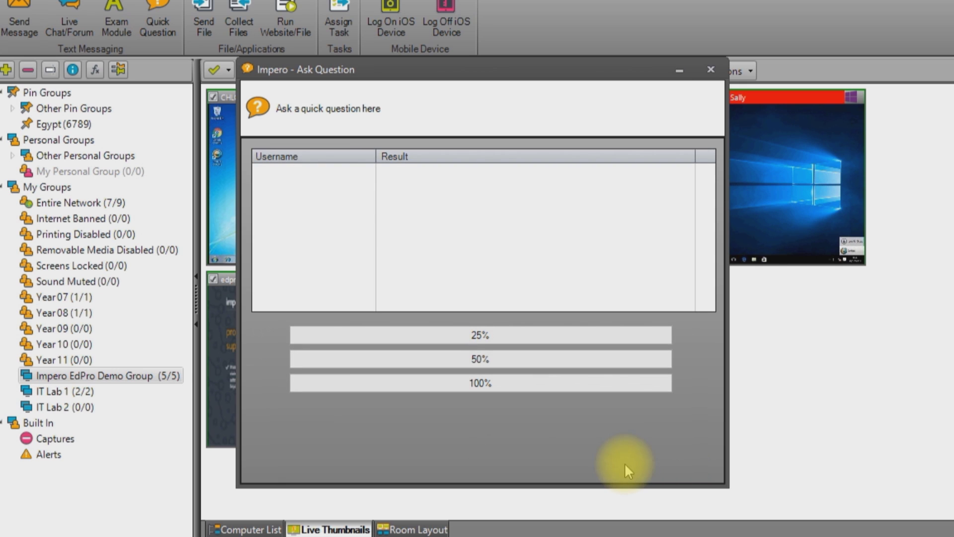